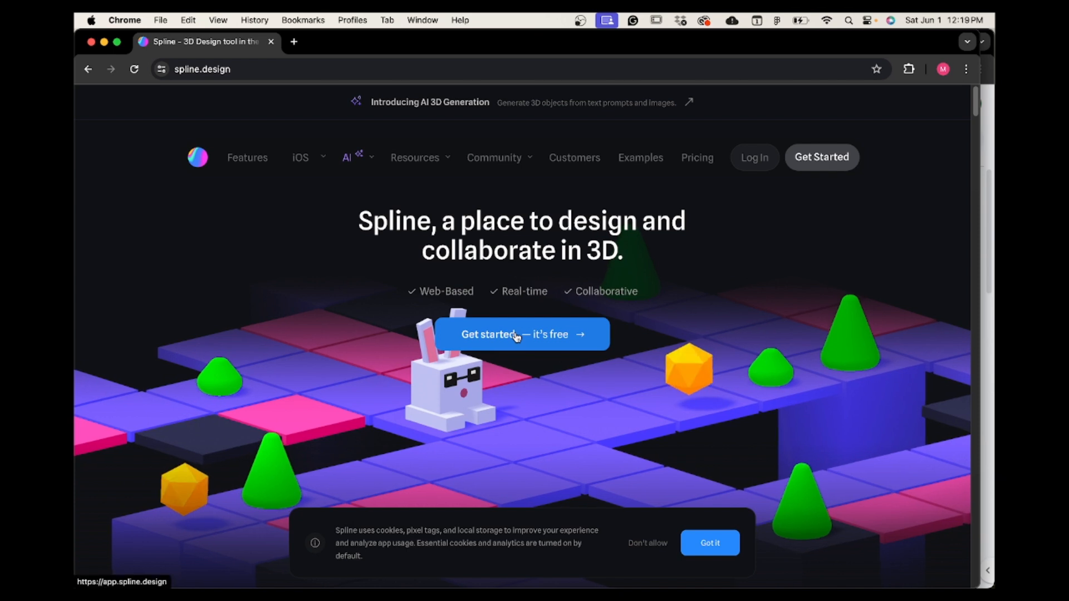
# Switch to the Spline app, create a new file, and dismiss the starter templates.
pyautogui.press('super+Tab')
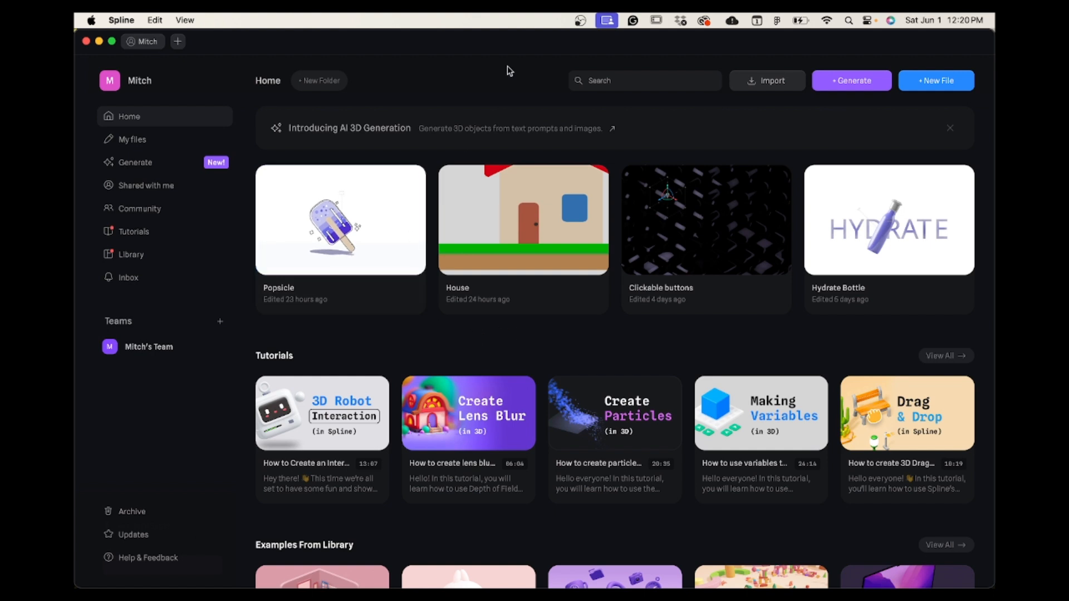
pyautogui.click(933, 83)
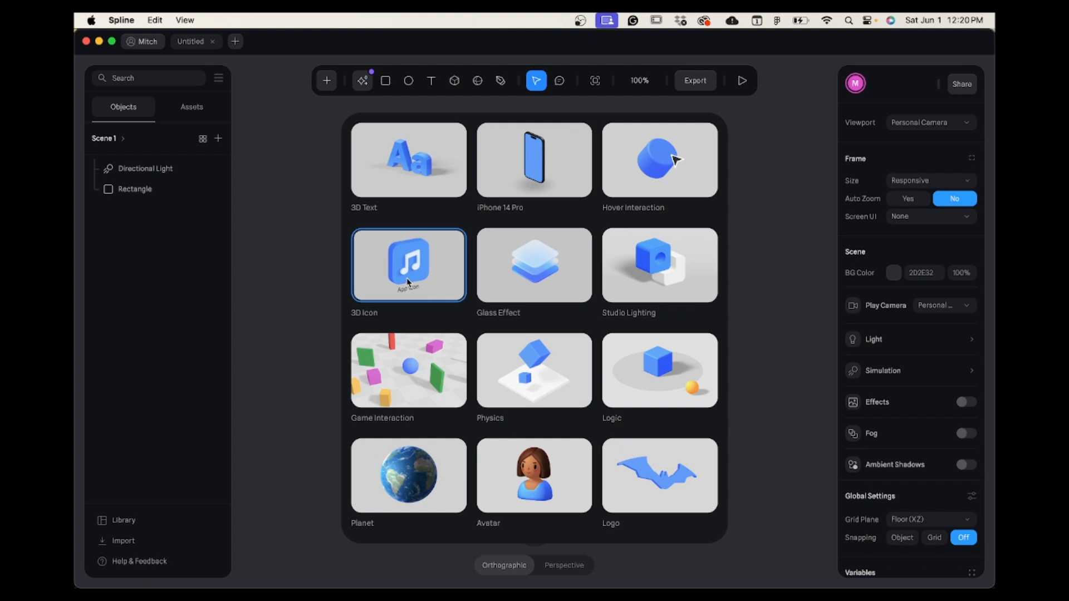
pyautogui.click(290, 192)
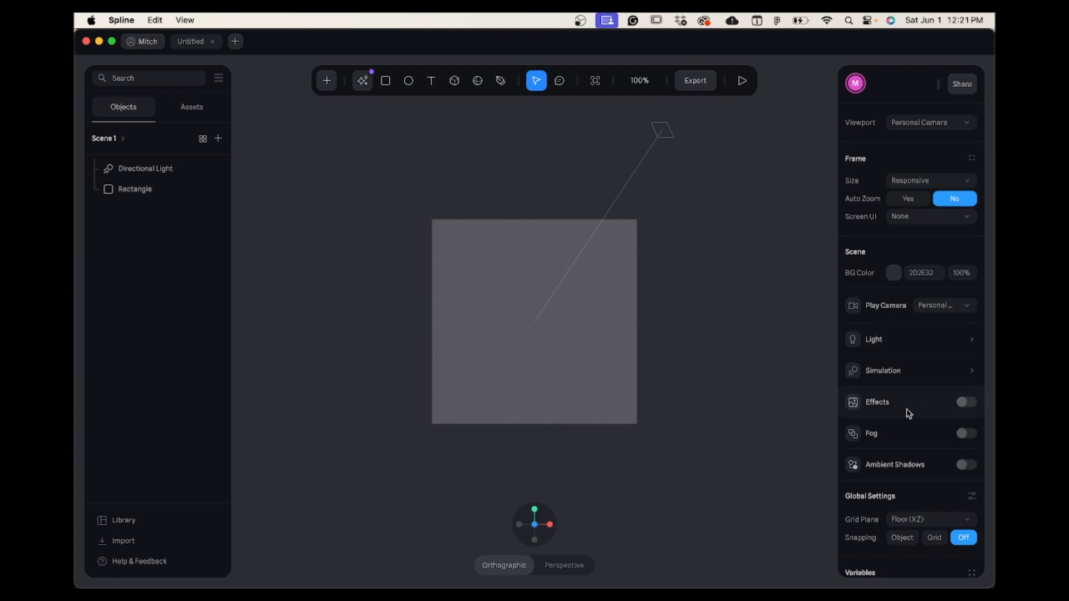
# Look through the available drawing tools and the full list of objects that can be added to the scene.
pyautogui.click(492, 332)
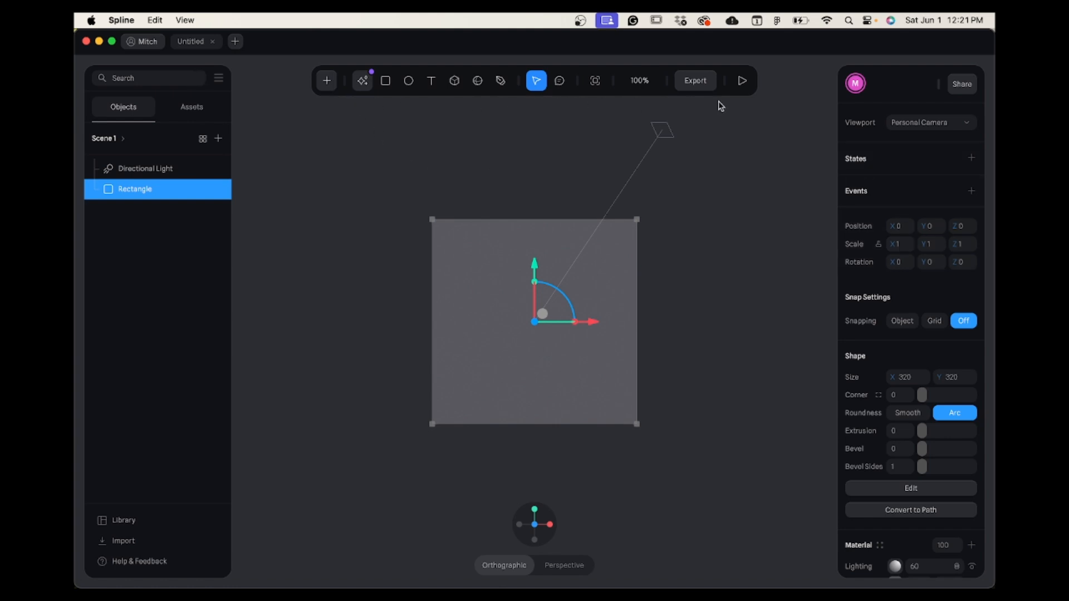
pyautogui.click(385, 80)
pyautogui.click(410, 81)
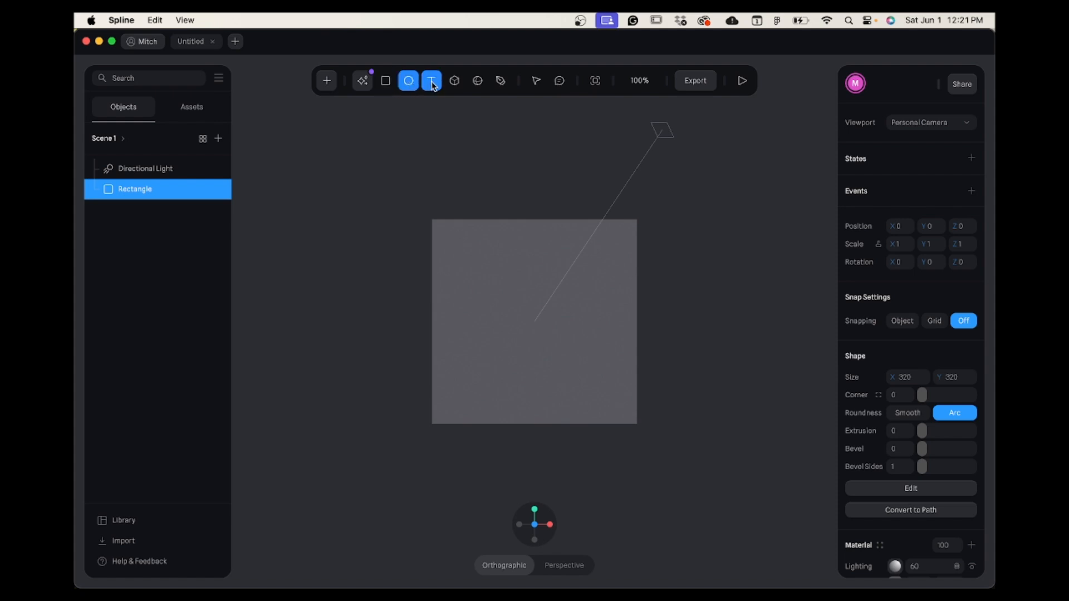
pyautogui.click(431, 82)
pyautogui.click(454, 81)
pyautogui.click(477, 81)
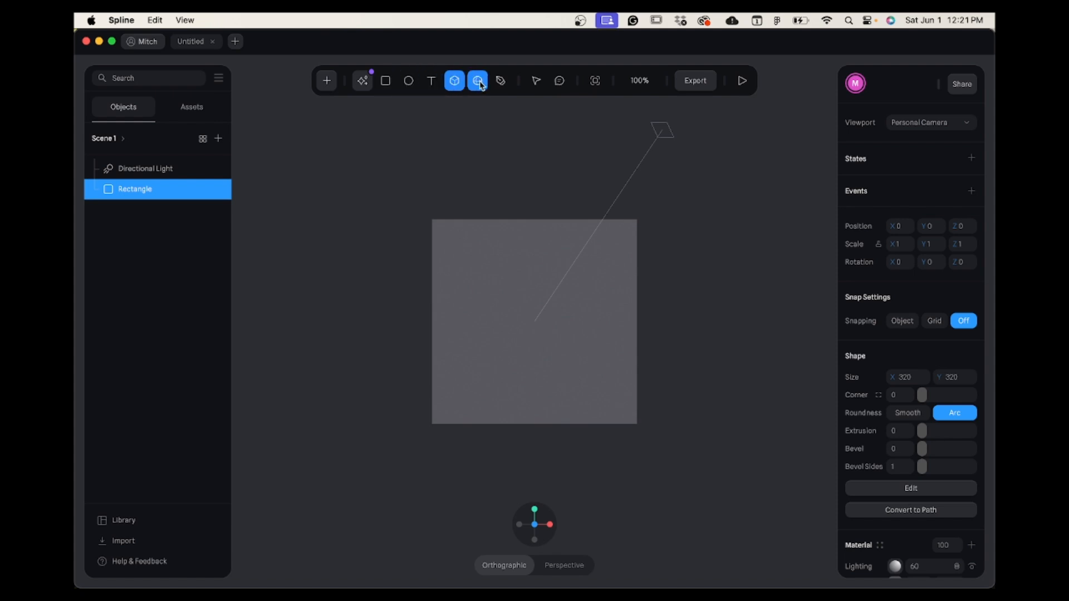
pyautogui.click(500, 82)
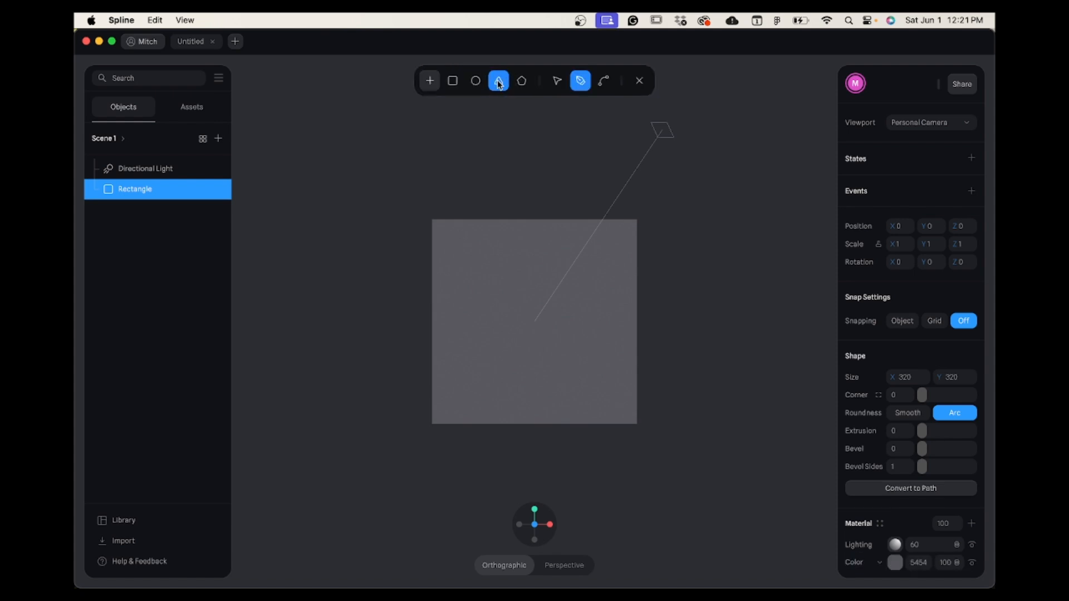
pyautogui.click(640, 81)
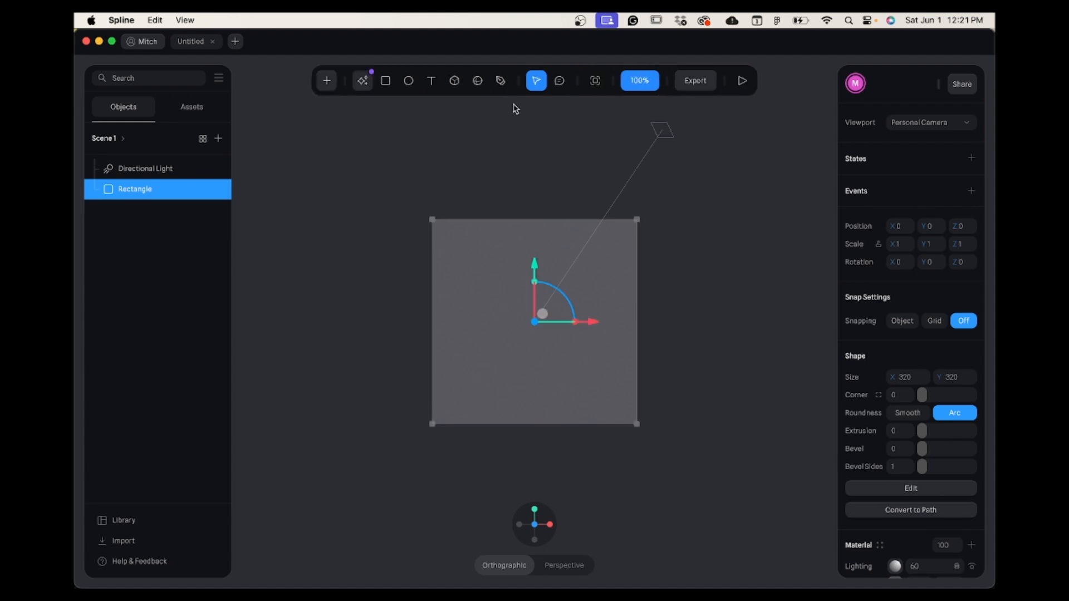
pyautogui.click(327, 81)
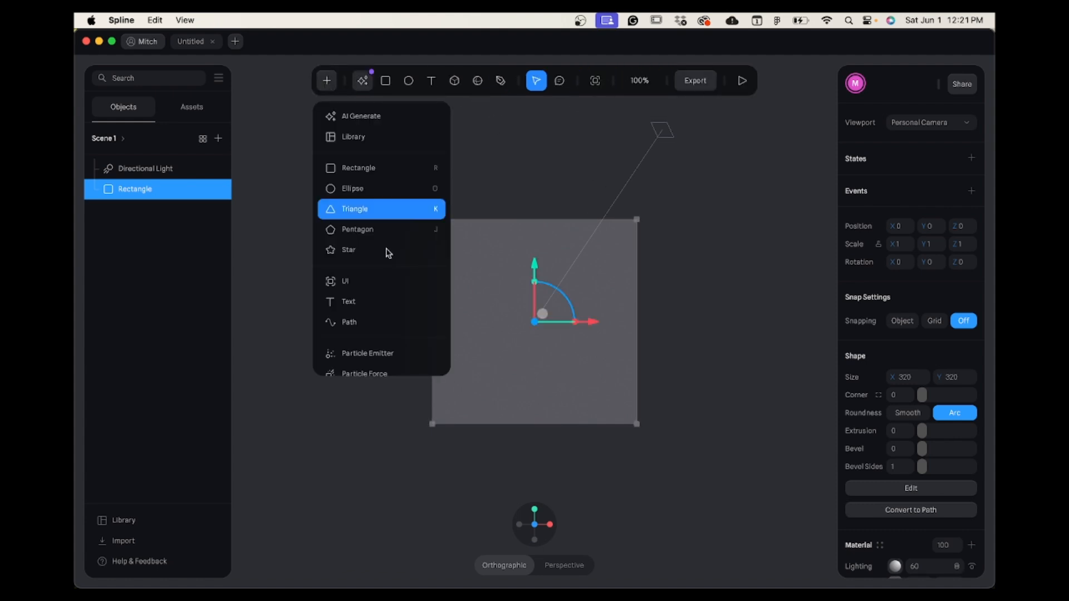
pyautogui.scroll(-5, 384, 336)
pyautogui.scroll(-3, 385, 336)
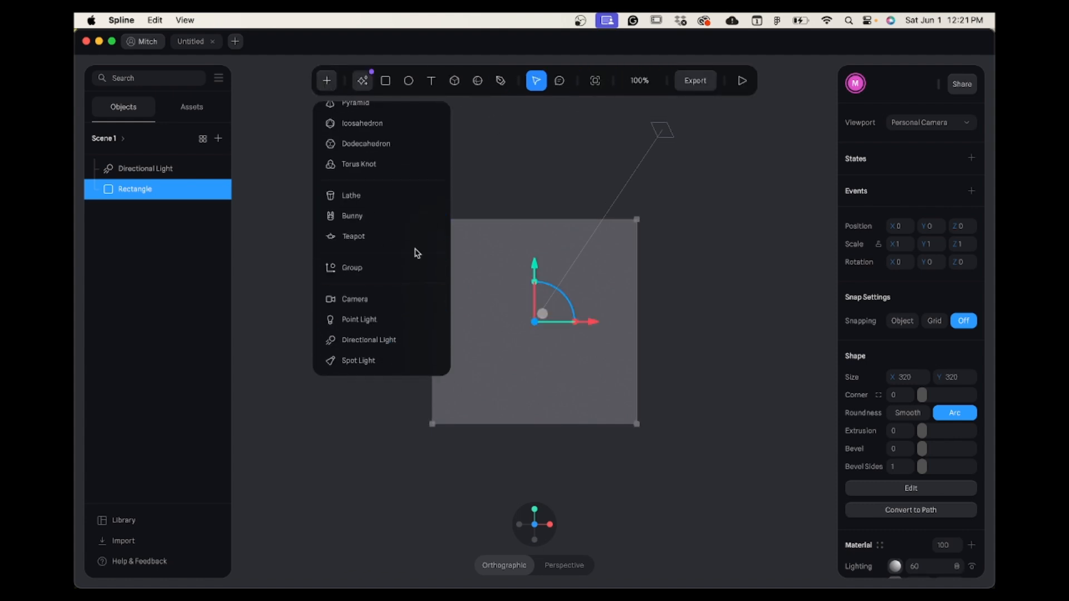
pyautogui.scroll(5, 423, 240)
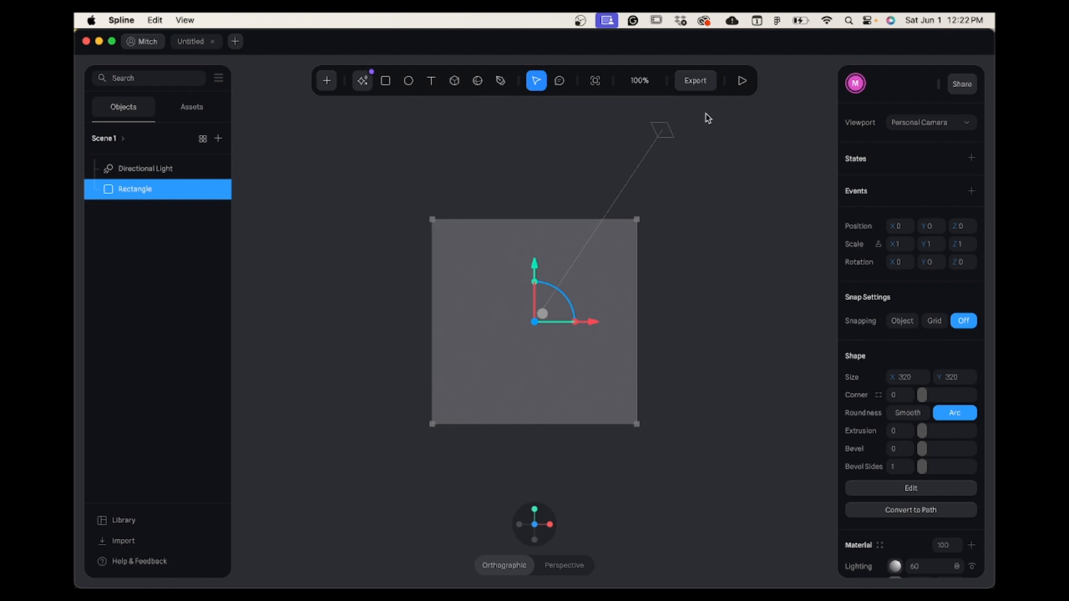
# Delete the default rectangle and directional light from the scene.
pyautogui.moveTo(707, 113); pyautogui.dragTo(350, 413)
pyautogui.press('Delete')
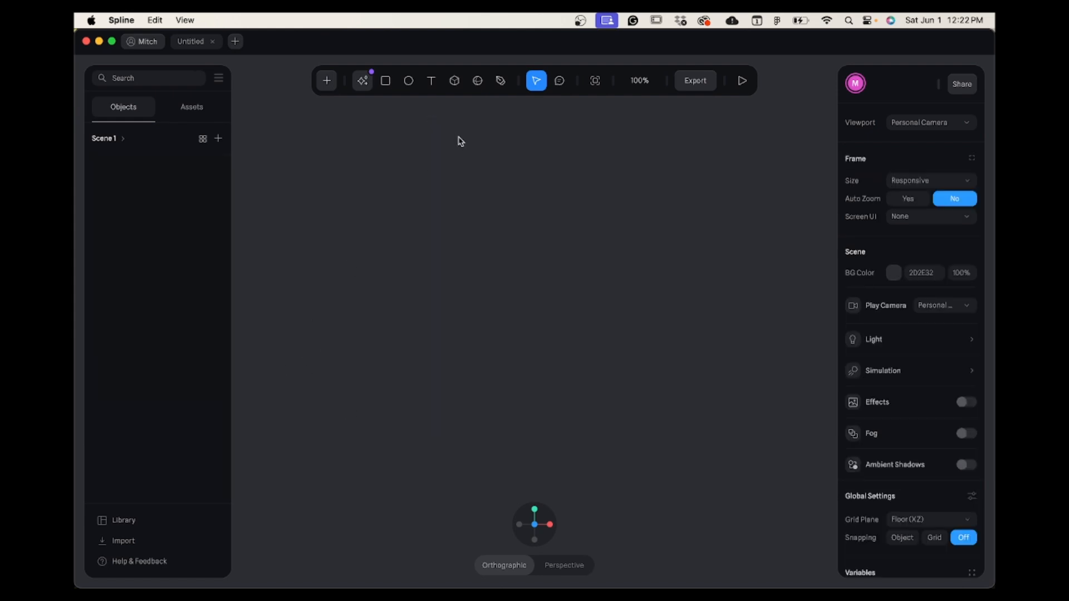
pyautogui.click(455, 82)
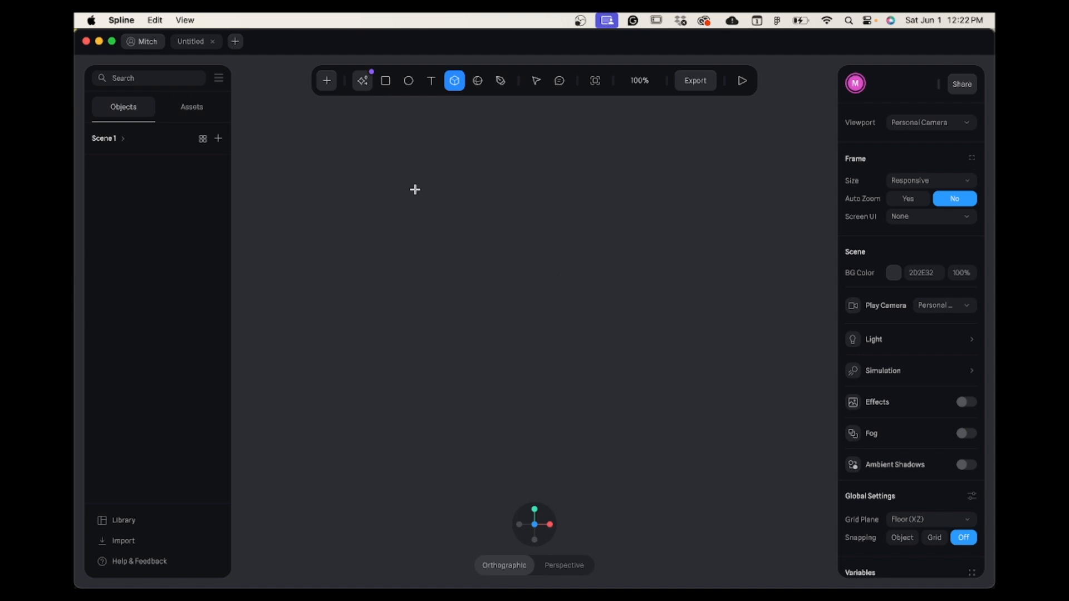
pyautogui.moveTo(414, 189)
pyautogui.mouseDown()
pyautogui.moveTo(540, 312)
pyautogui.moveTo(590, 243)
pyautogui.moveTo(594, 353)
pyautogui.moveTo(538, 245)
pyautogui.moveTo(570, 399)
pyautogui.moveTo(644, 315)
pyautogui.moveTo(539, 360)
pyautogui.moveTo(676, 380)
pyautogui.moveTo(619, 309)
pyautogui.moveTo(591, 320)
pyautogui.mouseUp()
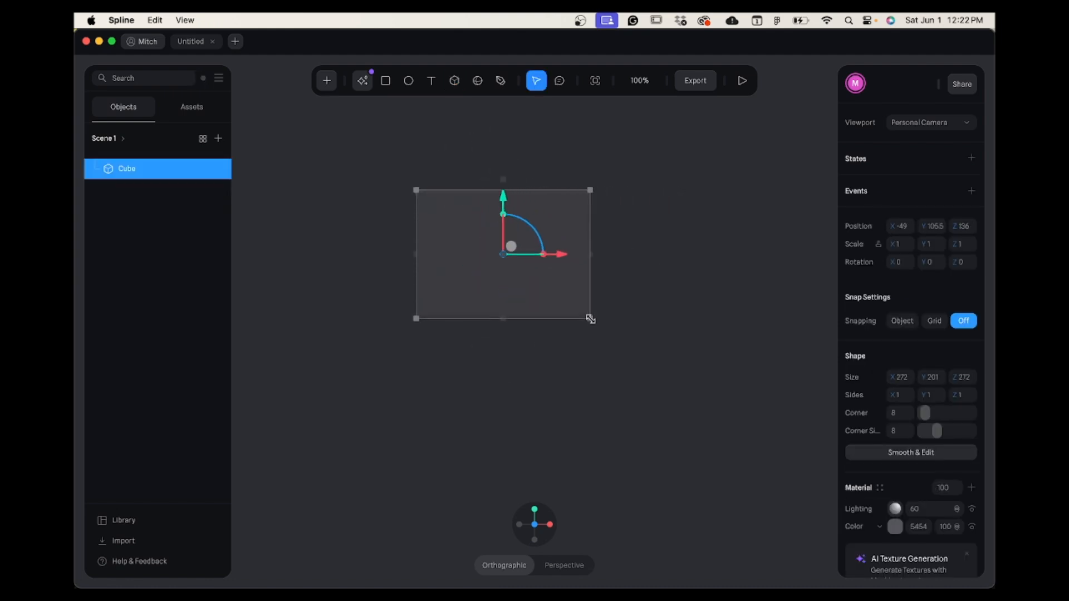
pyautogui.press('Delete')
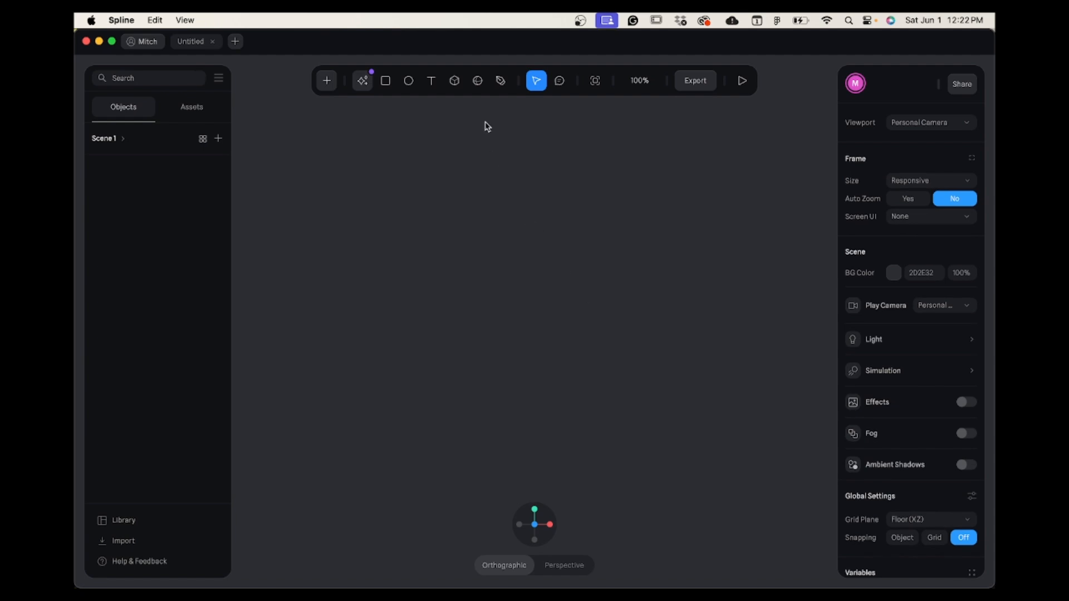
# Draw a cube about 379 units on each side in the middle of the empty scene.
pyautogui.click(457, 86)
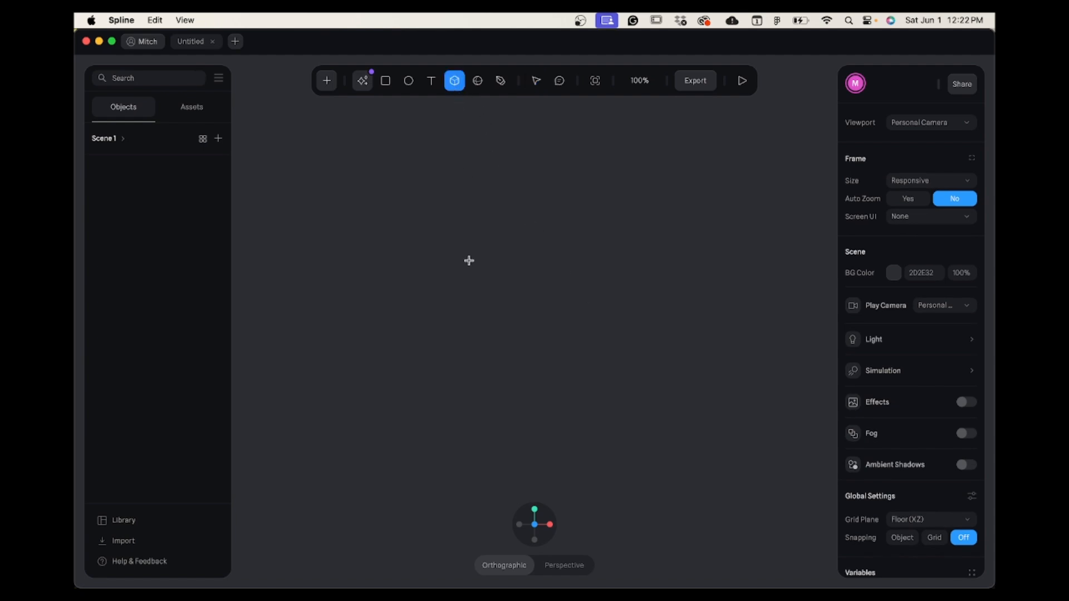
pyautogui.moveTo(413, 205); pyautogui.dragTo(657, 419)
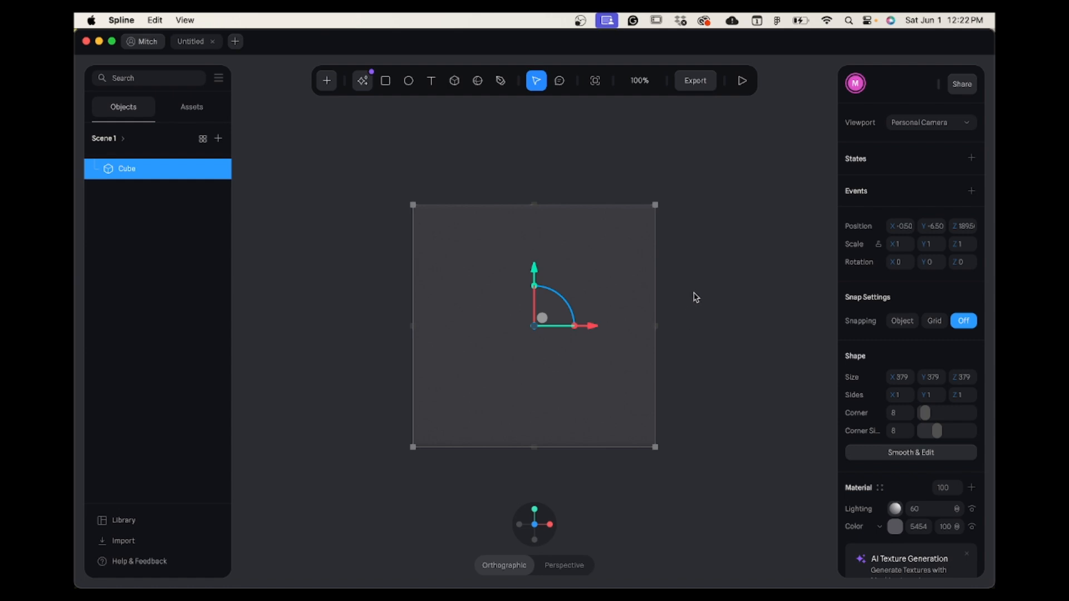
# Examine the cube from the front, side and top, and compare the perspective and orthographic projections.
pyautogui.moveTo(694, 280)
pyautogui.mouseDown(button='middle')
pyautogui.moveTo(573, 270)
pyautogui.moveTo(596, 331)
pyautogui.moveTo(712, 311)
pyautogui.moveTo(717, 278)
pyautogui.moveTo(658, 260)
pyautogui.moveTo(640, 334)
pyautogui.moveTo(717, 303)
pyautogui.moveTo(708, 284)
pyautogui.mouseUp(button='middle')
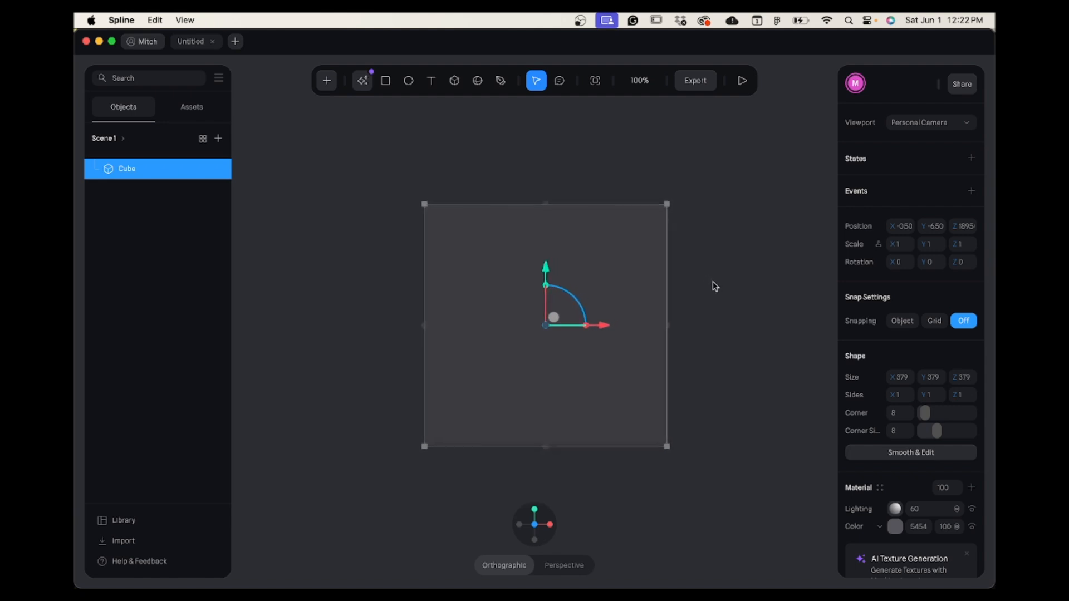
pyautogui.moveTo(750, 269)
pyautogui.keyDown('alt'); pyautogui.mouseDown()
pyautogui.moveTo(708, 298)
pyautogui.moveTo(707, 267)
pyautogui.moveTo(761, 279)
pyautogui.mouseUp(); pyautogui.keyUp('alt')
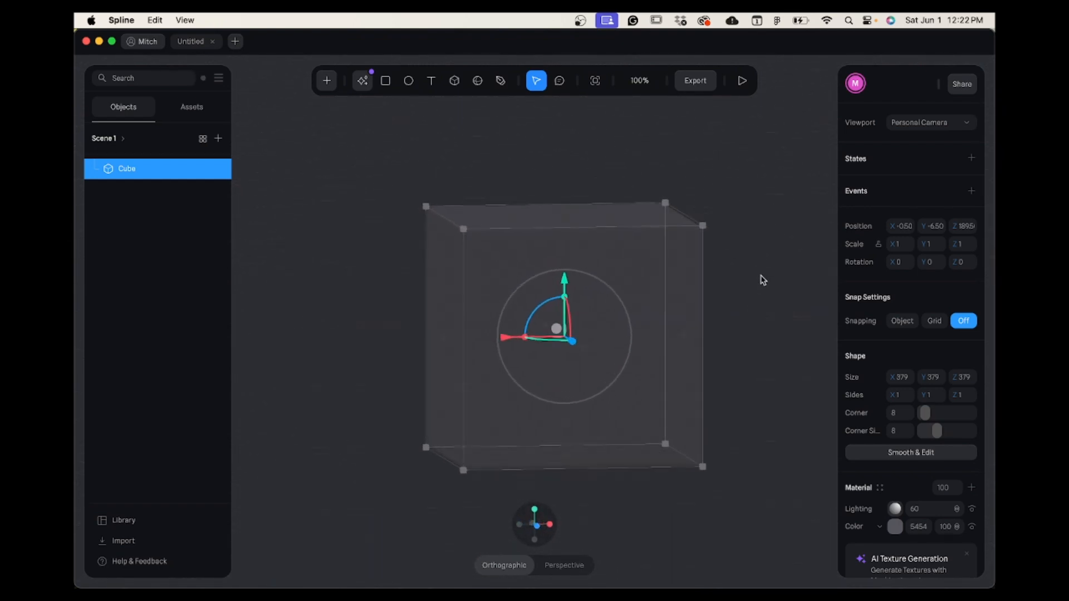
pyautogui.click(538, 527)
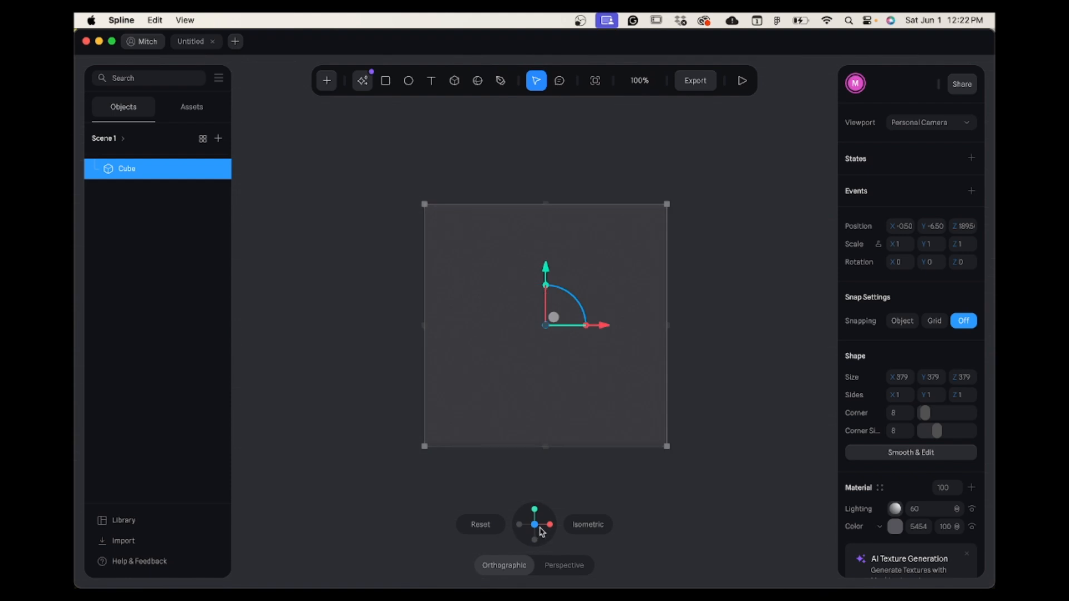
pyautogui.click(549, 526)
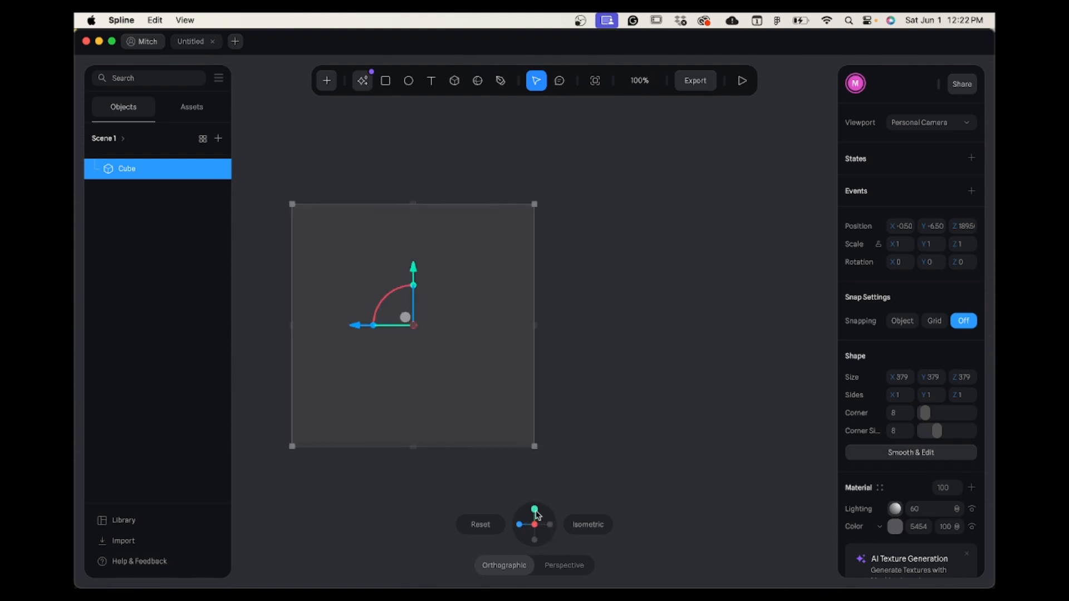
pyautogui.click(536, 511)
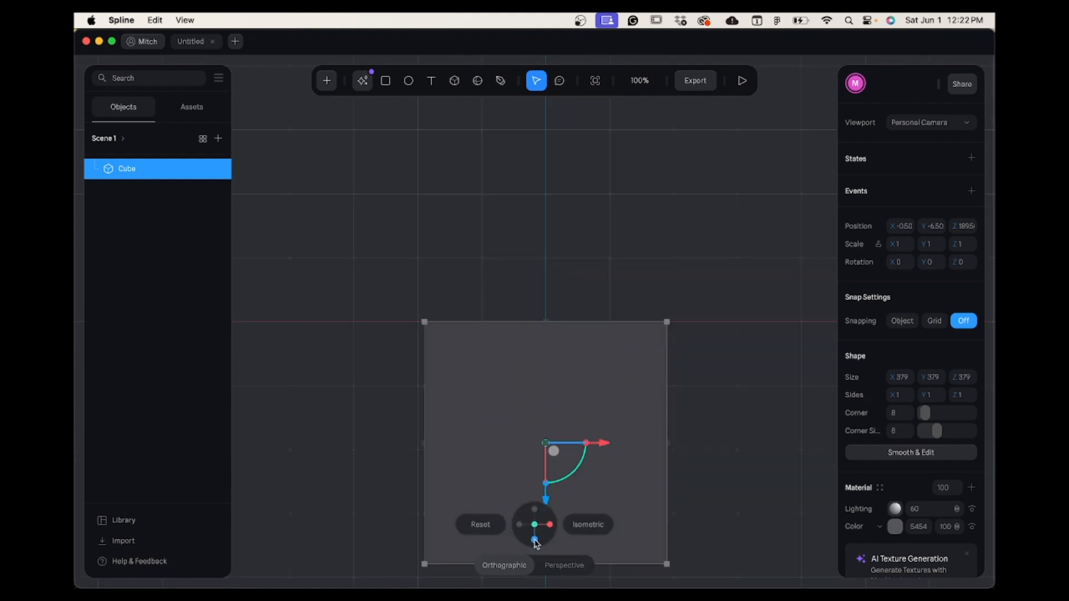
pyautogui.click(536, 540)
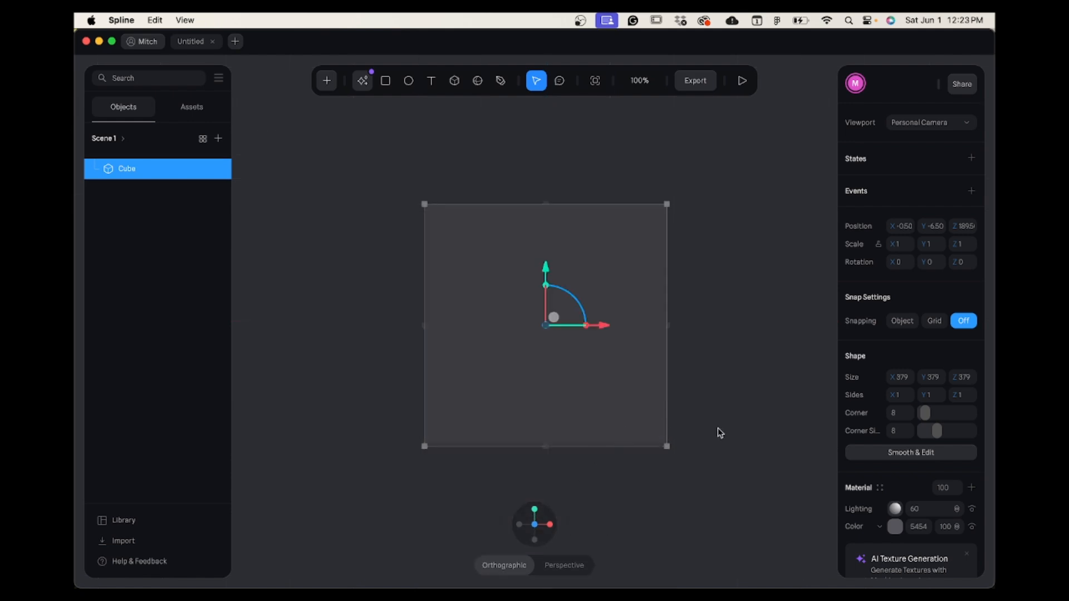
pyautogui.click(564, 566)
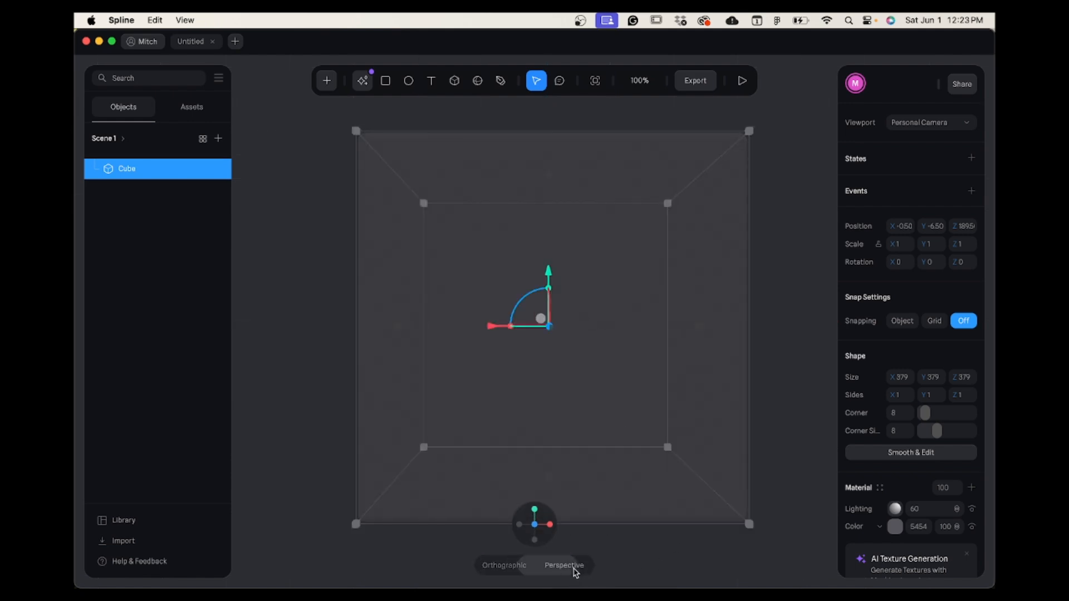
pyautogui.moveTo(779, 385); pyautogui.dragTo(756, 459, button='right')
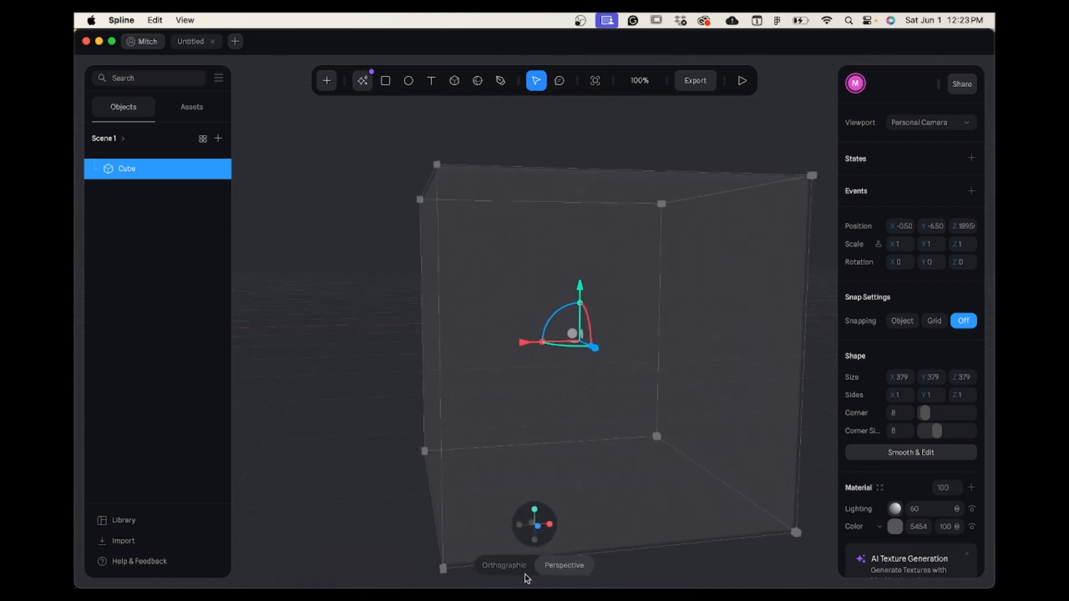
pyautogui.click(504, 565)
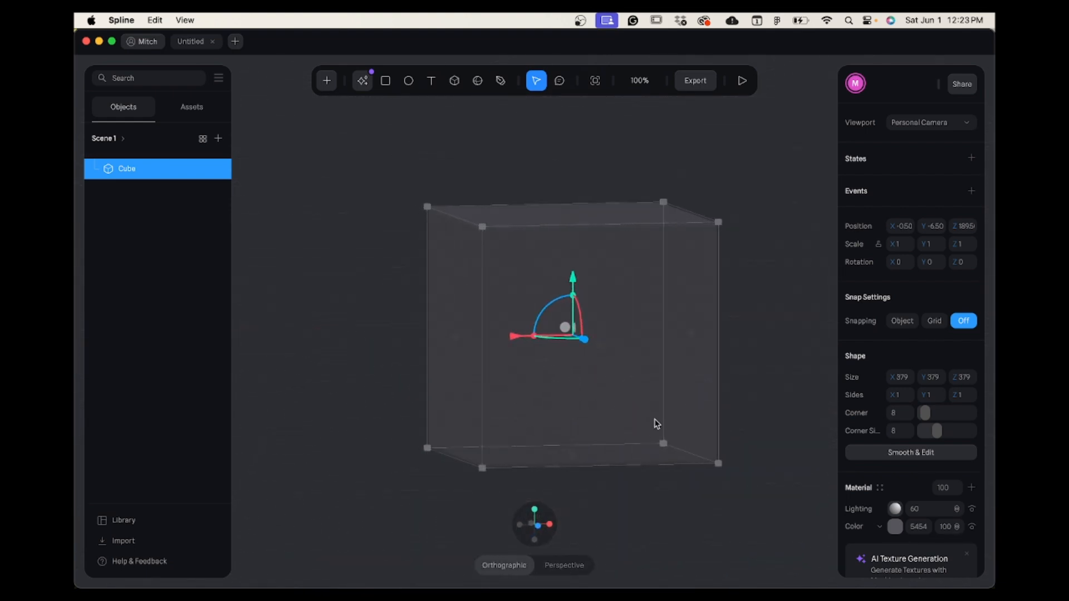
pyautogui.click(535, 526)
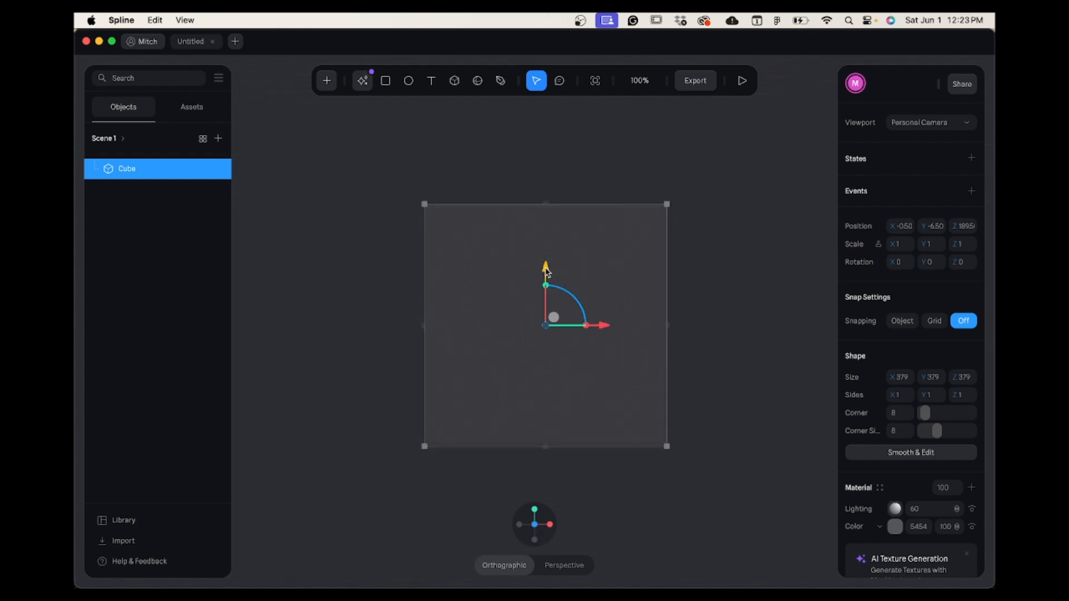
# Try moving the cube along its vertical and horizontal axes, and undo the move.
pyautogui.moveTo(547, 272)
pyautogui.mouseDown()
pyautogui.moveTo(546, 215)
pyautogui.moveTo(547, 393)
pyautogui.moveTo(544, 239)
pyautogui.moveTo(540, 328)
pyautogui.moveTo(542, 252)
pyautogui.moveTo(546, 271)
pyautogui.mouseUp()
pyautogui.moveTo(606, 331); pyautogui.dragTo(476, 347)
pyautogui.moveTo(627, 343); pyautogui.dragTo(583, 343)
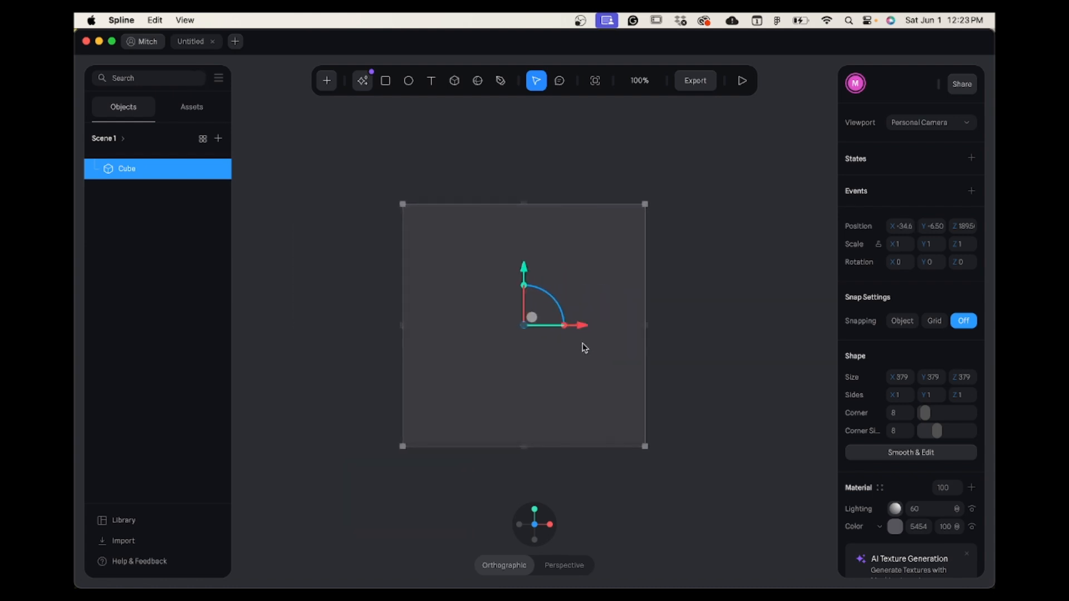
pyautogui.press('super+z')
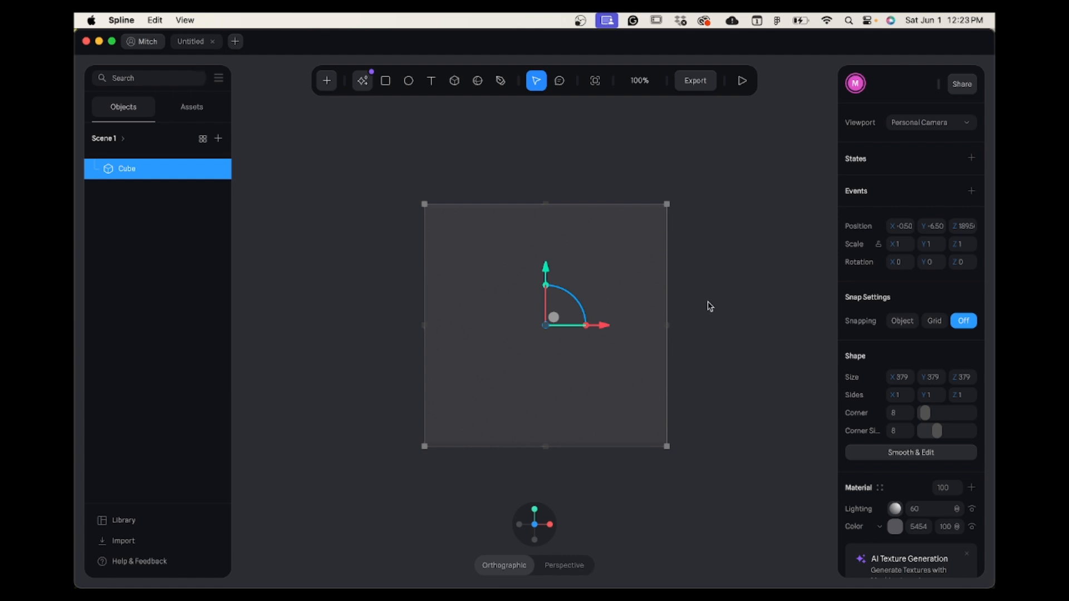
# Move the cube along the Z axis to a Z position of about 43.
pyautogui.keyDown('alt'); pyautogui.hscroll(10, 673, 330); pyautogui.keyUp('alt')
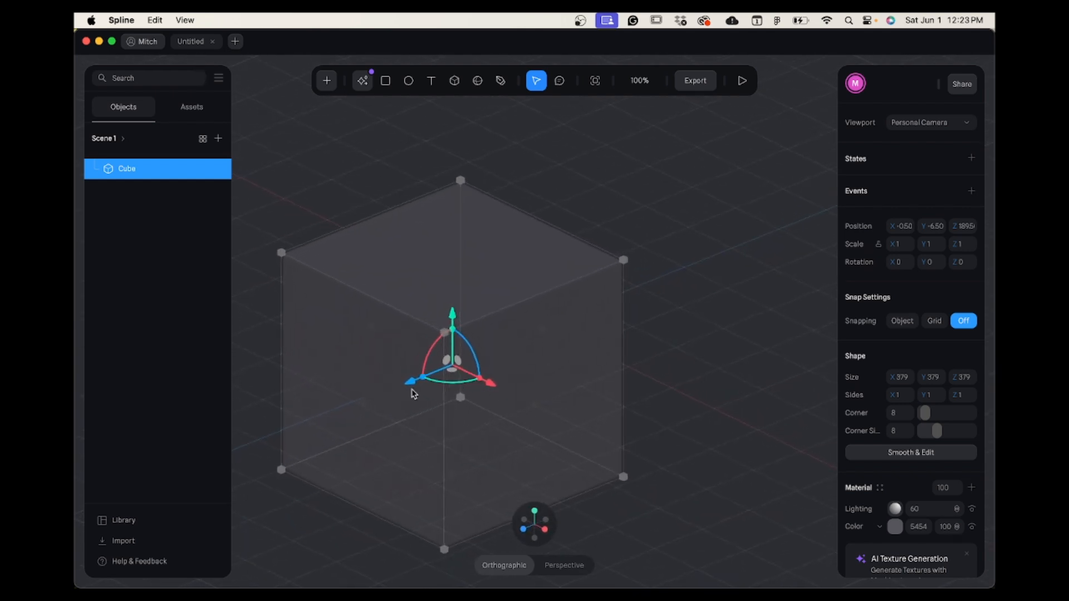
pyautogui.moveTo(410, 383); pyautogui.dragTo(484, 368)
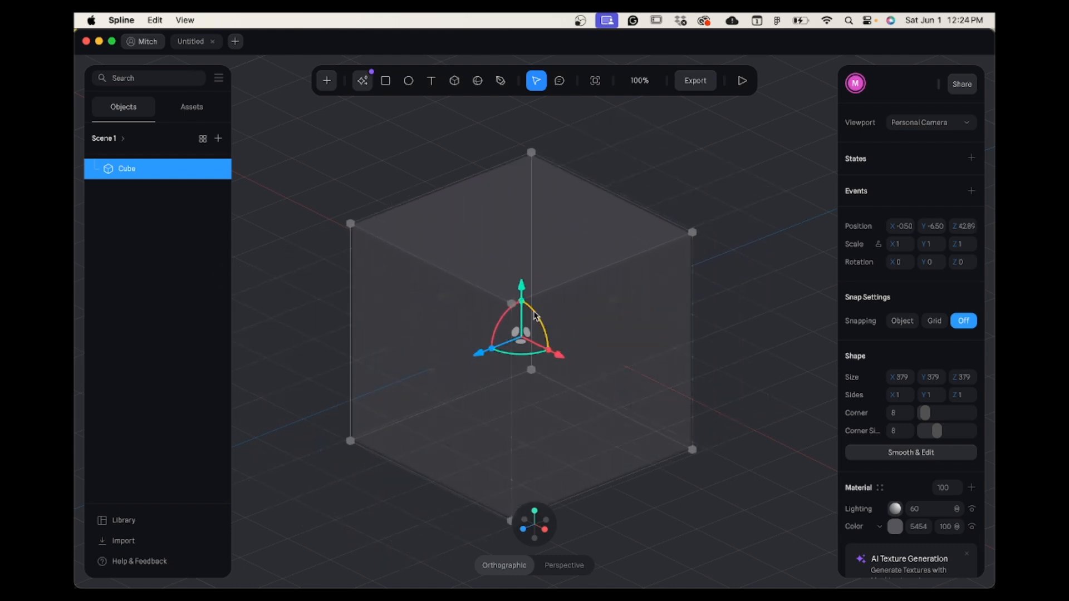
# Try rotating, scaling and resizing the cube with its transform handles, undoing the trial changes.
pyautogui.moveTo(534, 315)
pyautogui.mouseDown()
pyautogui.moveTo(546, 363)
pyautogui.moveTo(555, 332)
pyautogui.moveTo(527, 295)
pyautogui.moveTo(554, 315)
pyautogui.mouseUp()
pyautogui.moveTo(492, 352); pyautogui.dragTo(518, 359)
pyautogui.press('super+z')
pyautogui.press('super+z')
pyautogui.moveTo(693, 234); pyautogui.dragTo(727, 232)
# Convert the cube to an editable smooth mesh and select its large front face.
pyautogui.click(524, 530)
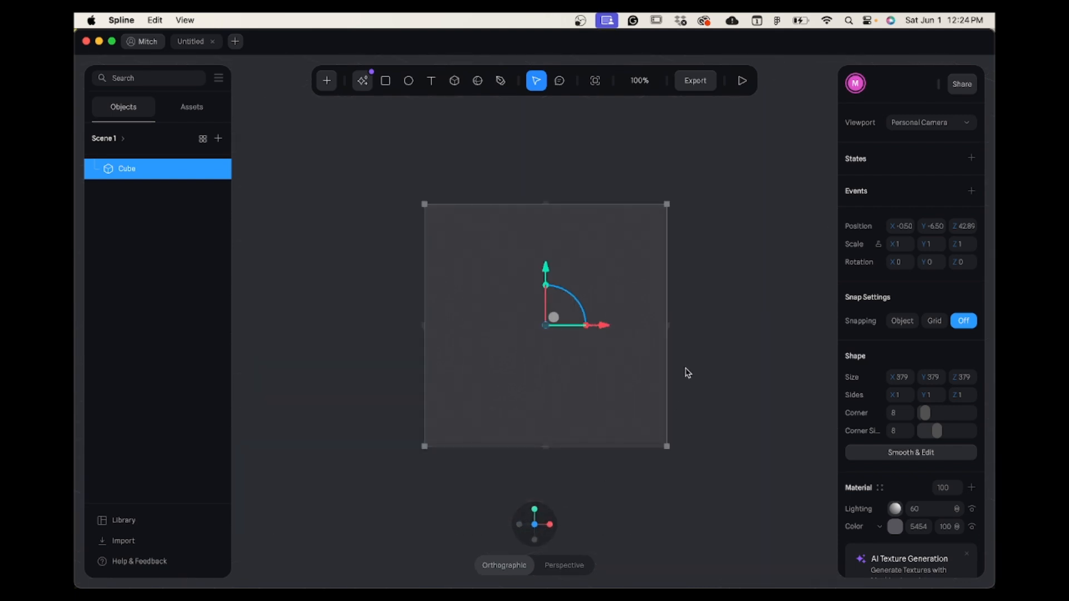
pyautogui.click(902, 454)
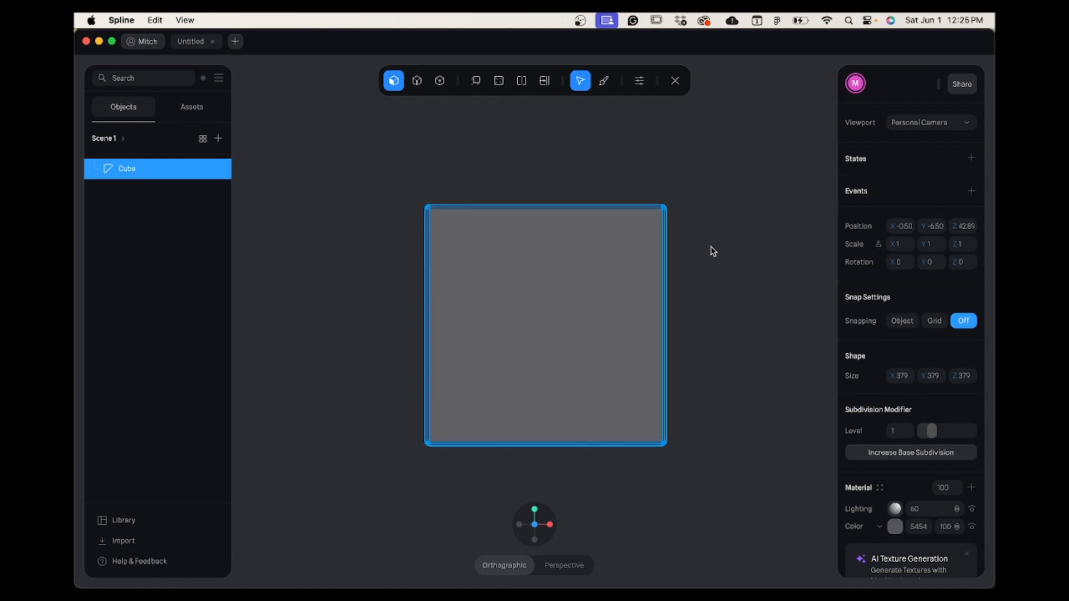
pyautogui.keyDown('alt'); pyautogui.moveTo(713, 243); pyautogui.dragTo(582, 234); pyautogui.keyUp('alt')
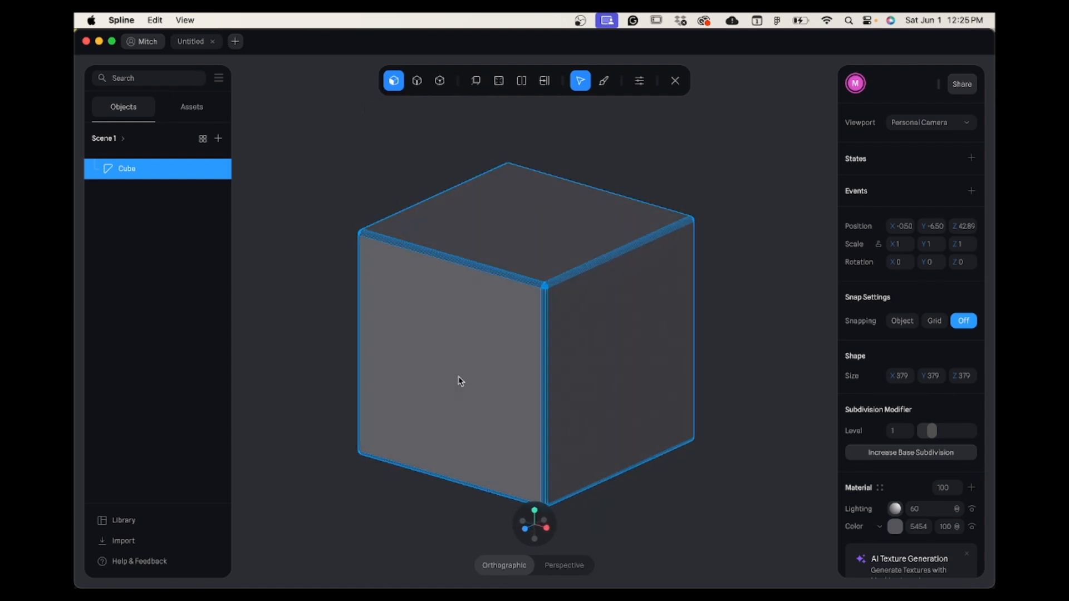
pyautogui.click(455, 377)
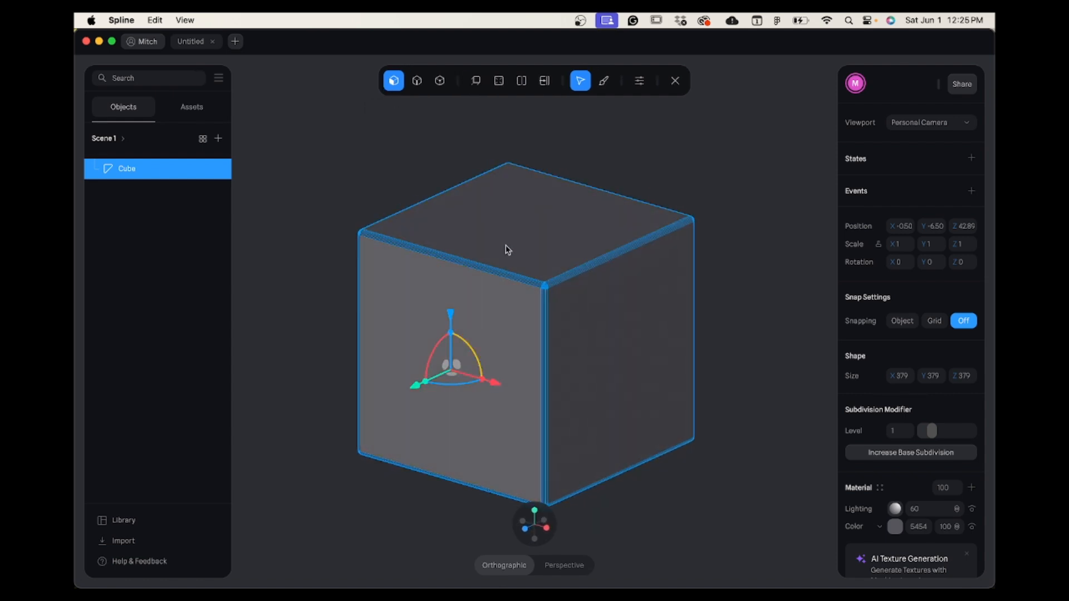
# Try selecting the cube's top and side faces and moving its upper front edge, undoing the edge move.
pyautogui.click(506, 233)
pyautogui.click(582, 378)
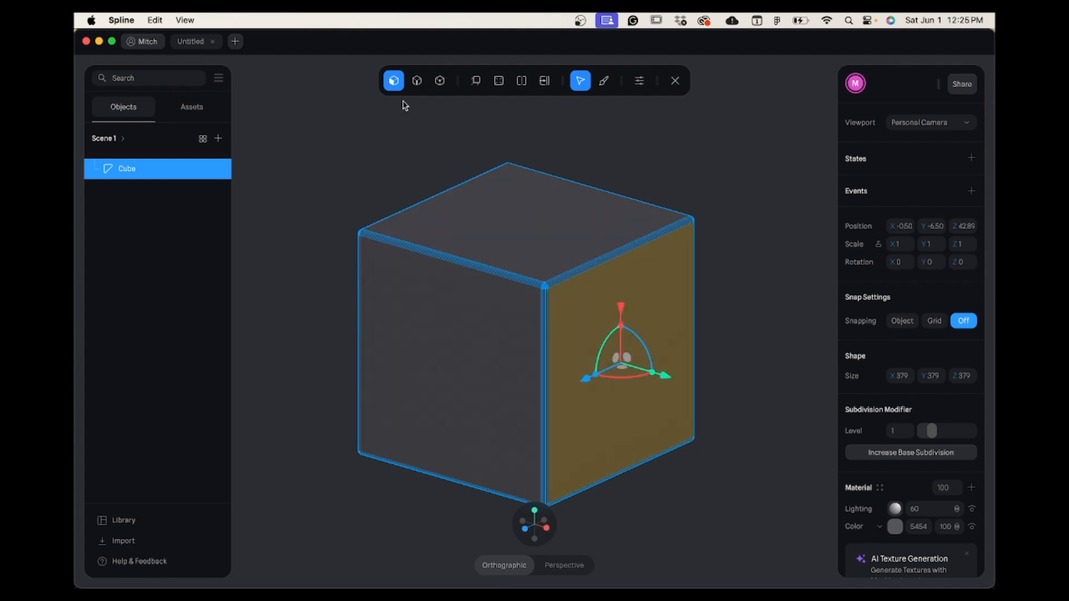
pyautogui.click(416, 81)
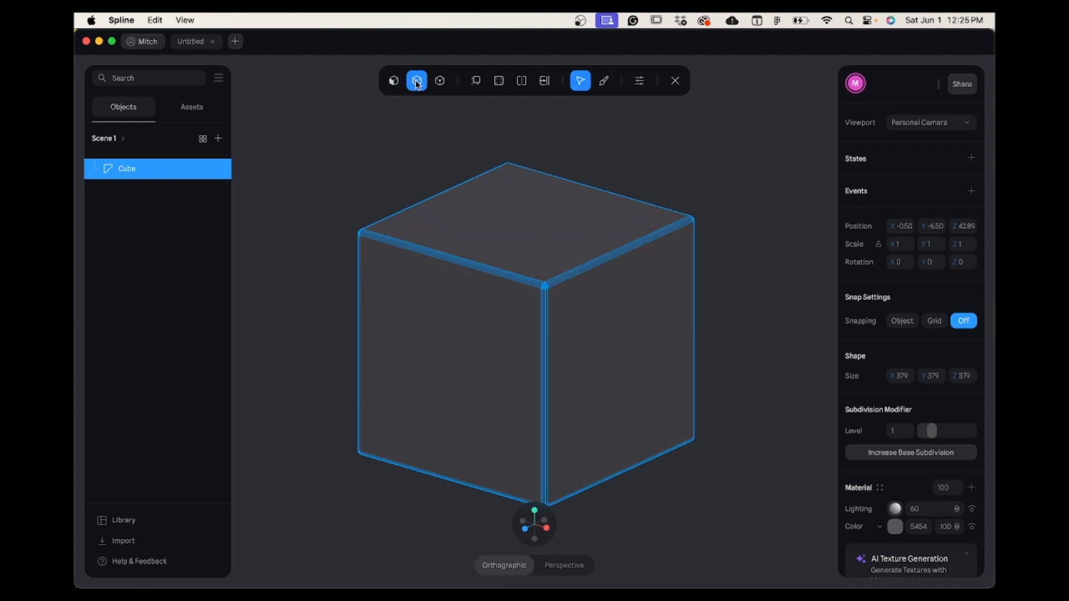
pyautogui.click(456, 261)
pyautogui.moveTo(455, 165); pyautogui.dragTo(461, 176)
pyautogui.press('super+z')
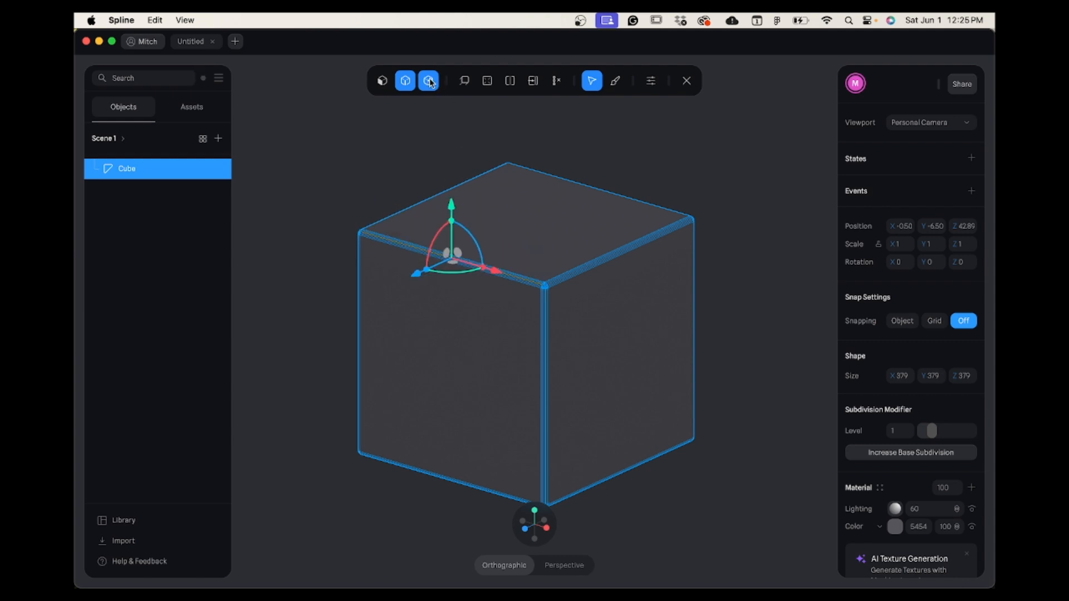
# Switch to vertex selection and back to face selection, and look over the Extrude and Loop Cut tools.
pyautogui.click(428, 81)
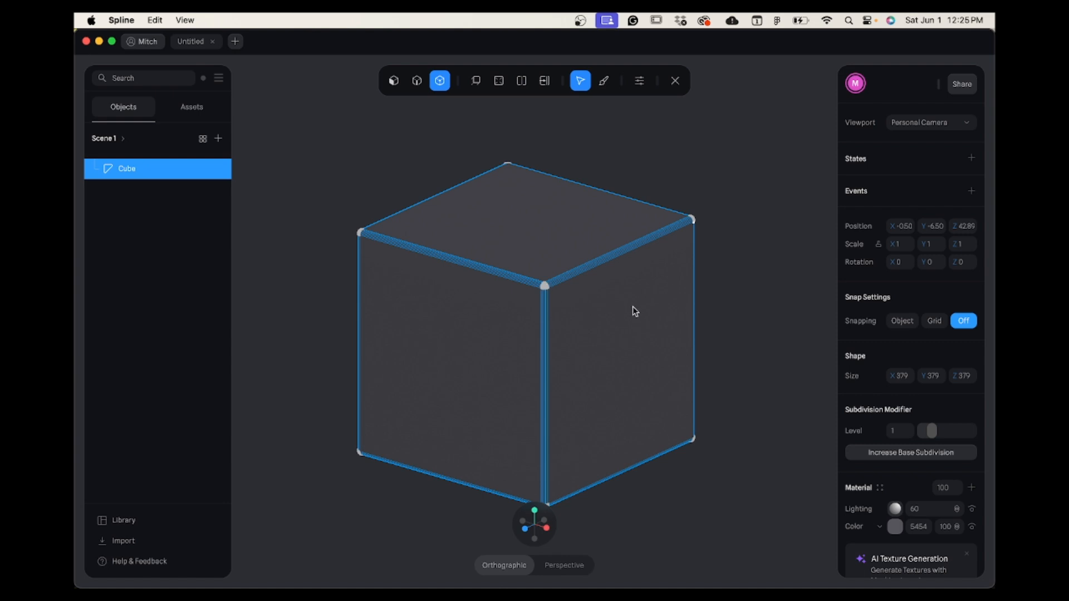
pyautogui.click(392, 81)
pyautogui.click(477, 82)
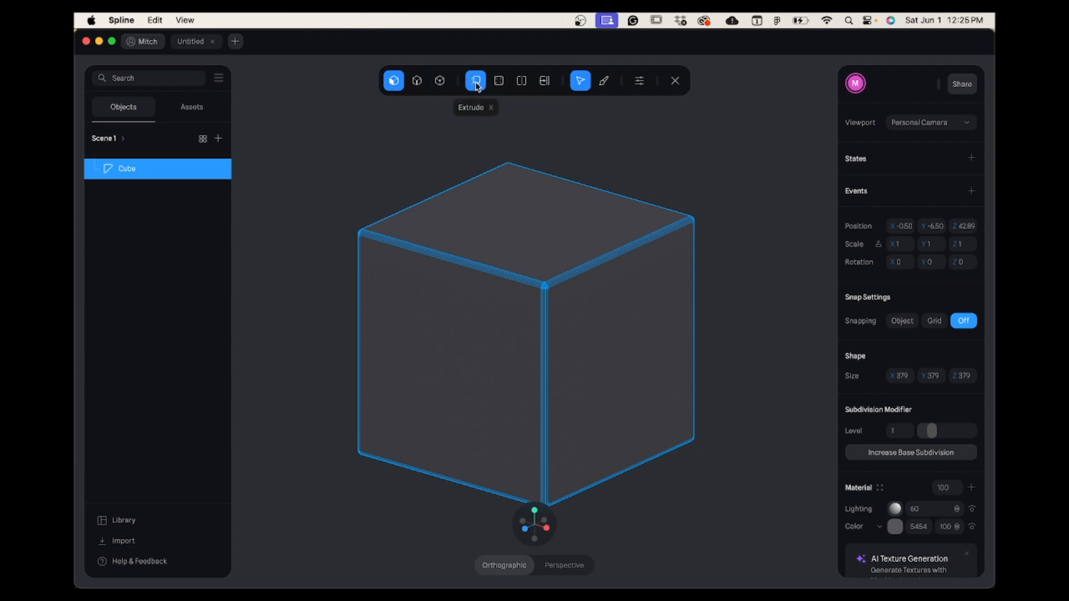
pyautogui.click(500, 82)
pyautogui.click(521, 88)
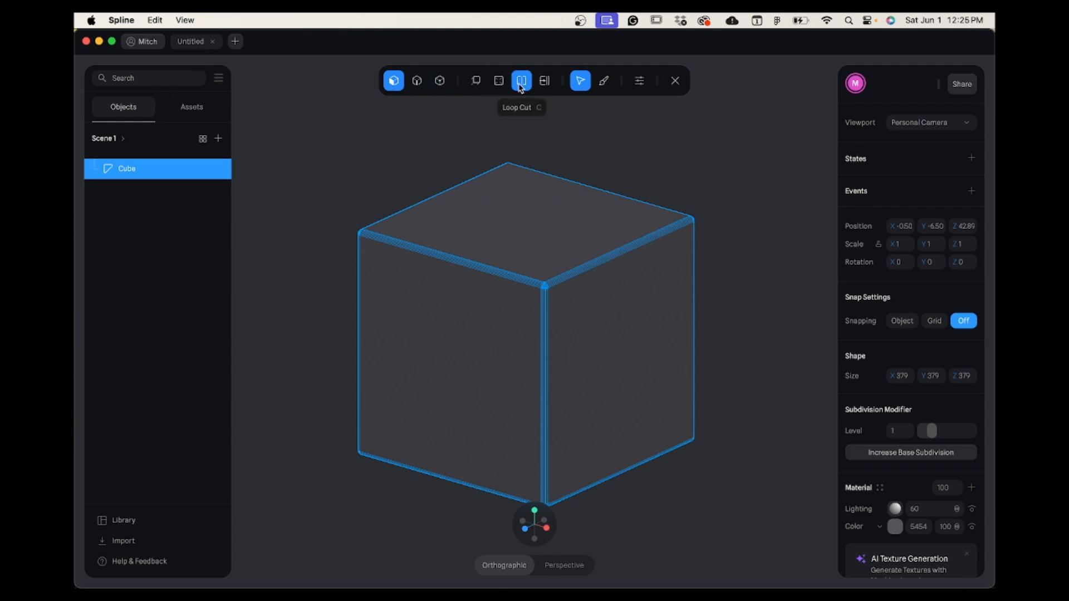
pyautogui.click(523, 88)
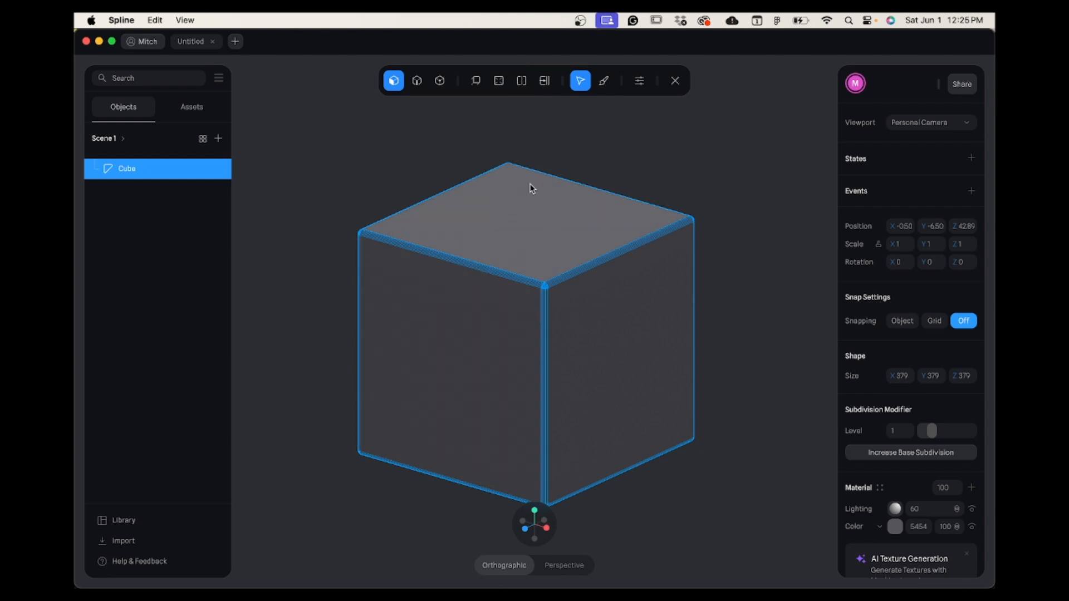
# Extrude the cube's top face upward to a total Y size of about 427 and scale the extruded face inward.
pyautogui.click(476, 82)
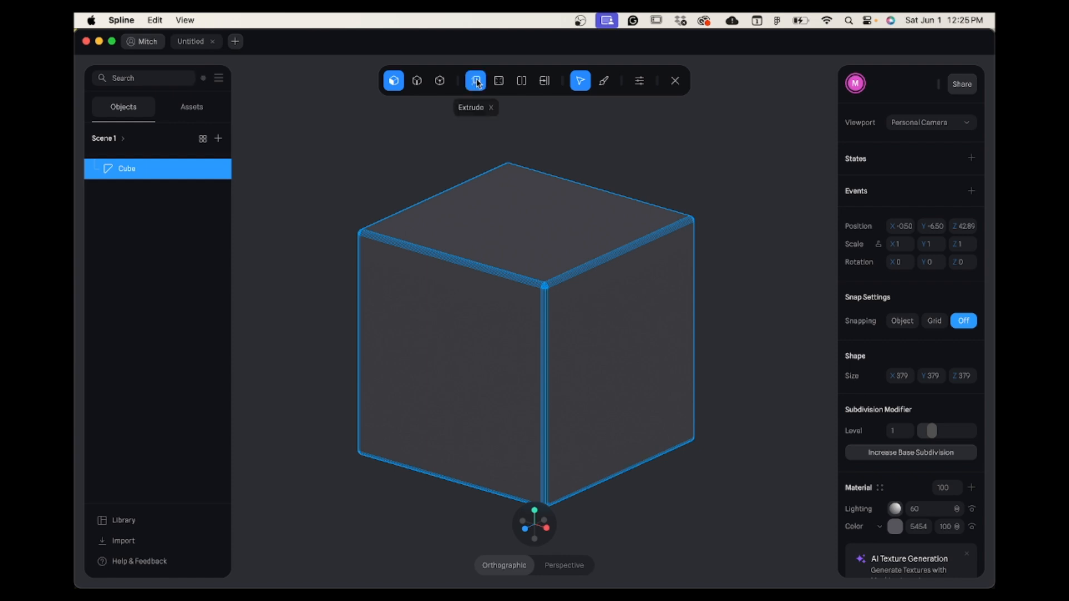
pyautogui.click(529, 230)
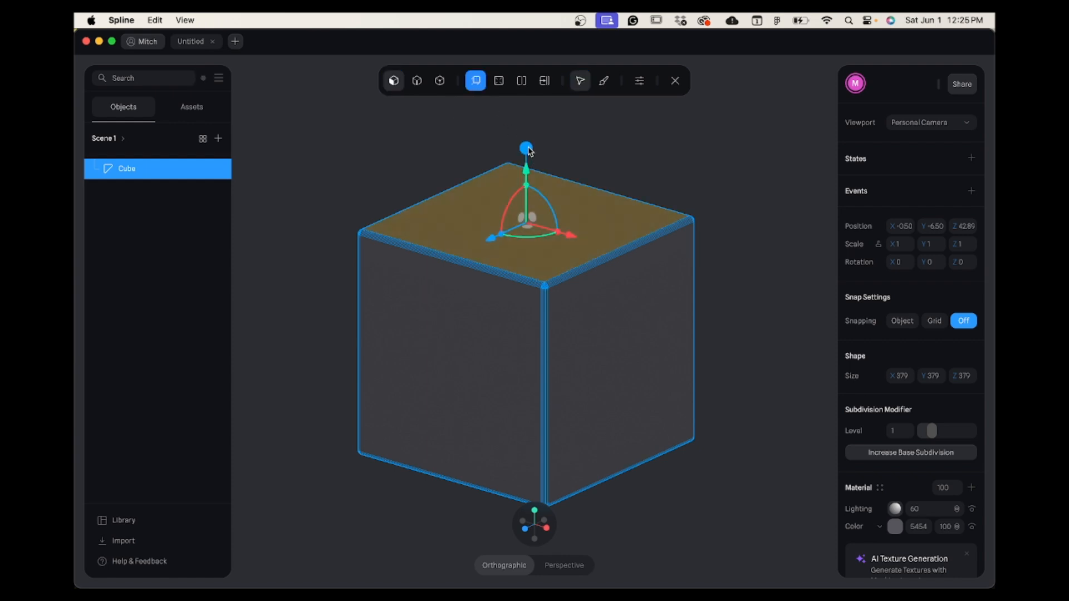
pyautogui.moveTo(529, 151); pyautogui.dragTo(532, 124)
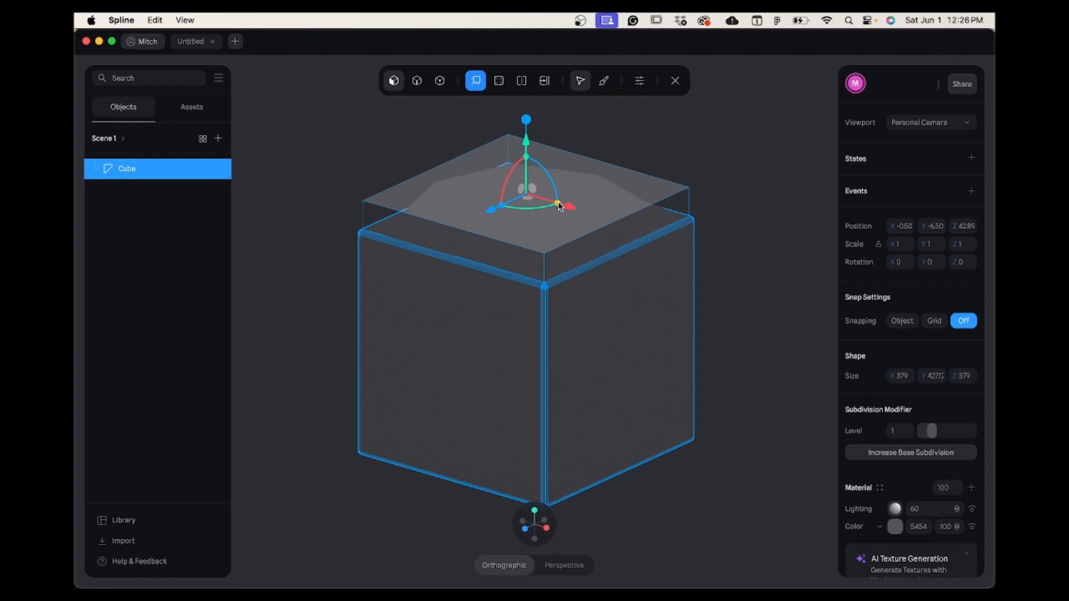
pyautogui.moveTo(556, 205); pyautogui.dragTo(549, 201)
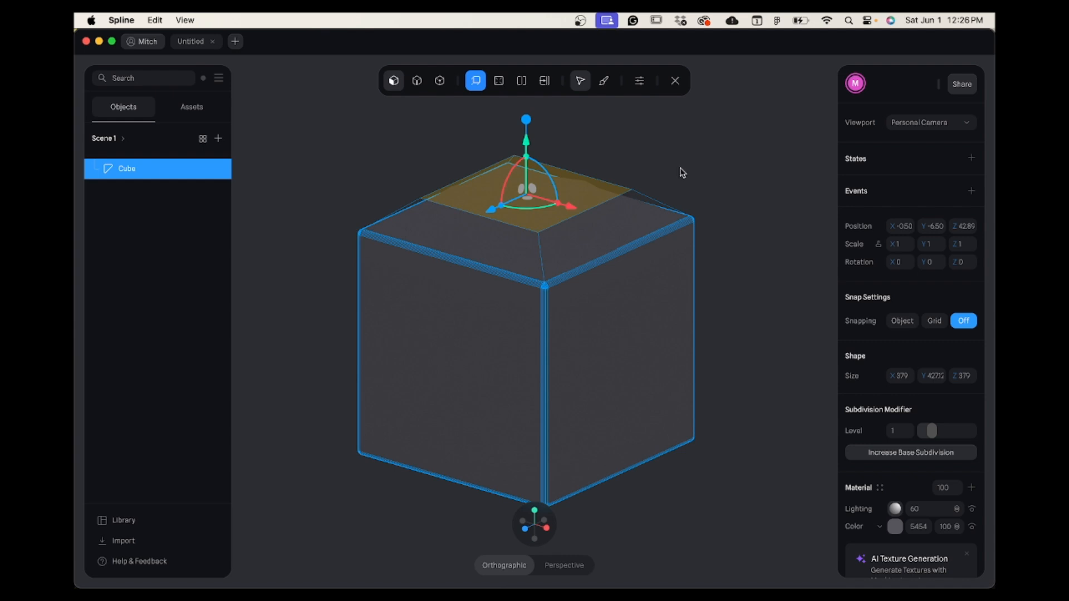
# Add a vertical loop cut through the middle of the cube's front face, undoing the trial change made after it.
pyautogui.click(500, 84)
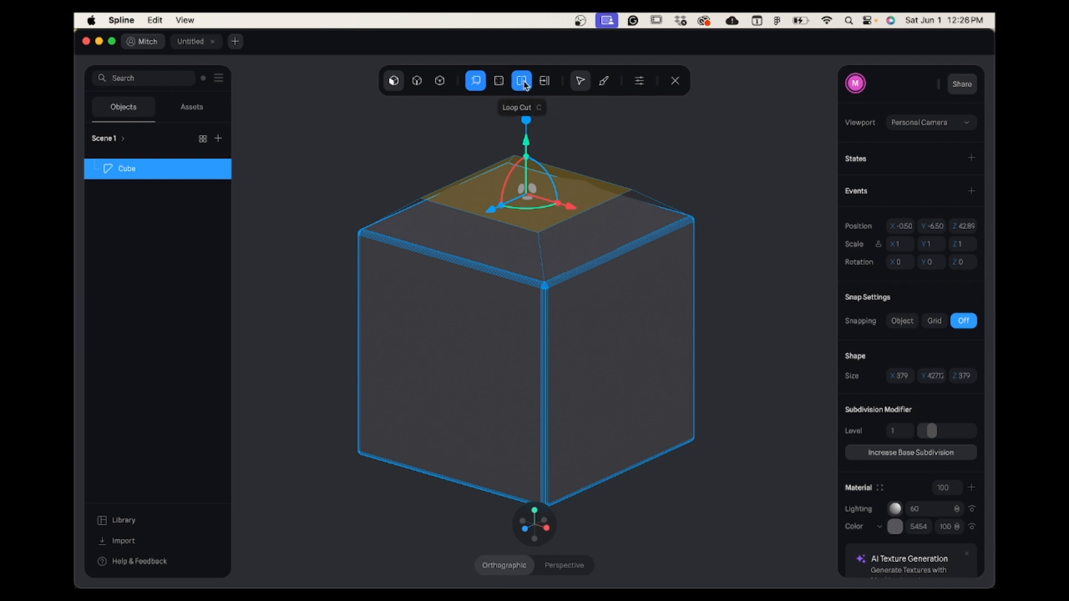
pyautogui.click(525, 83)
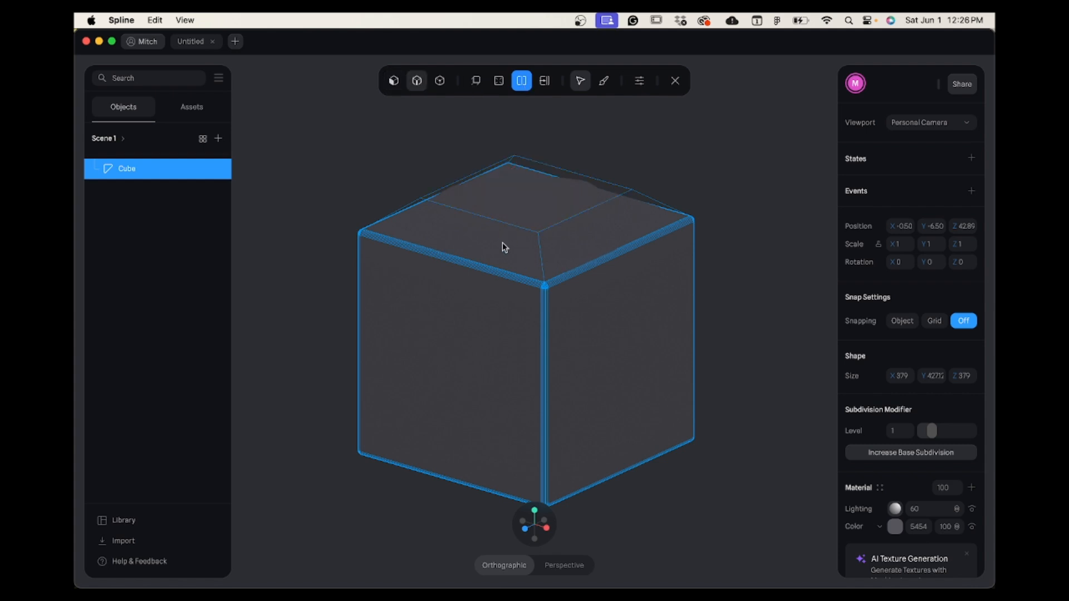
pyautogui.click(439, 350)
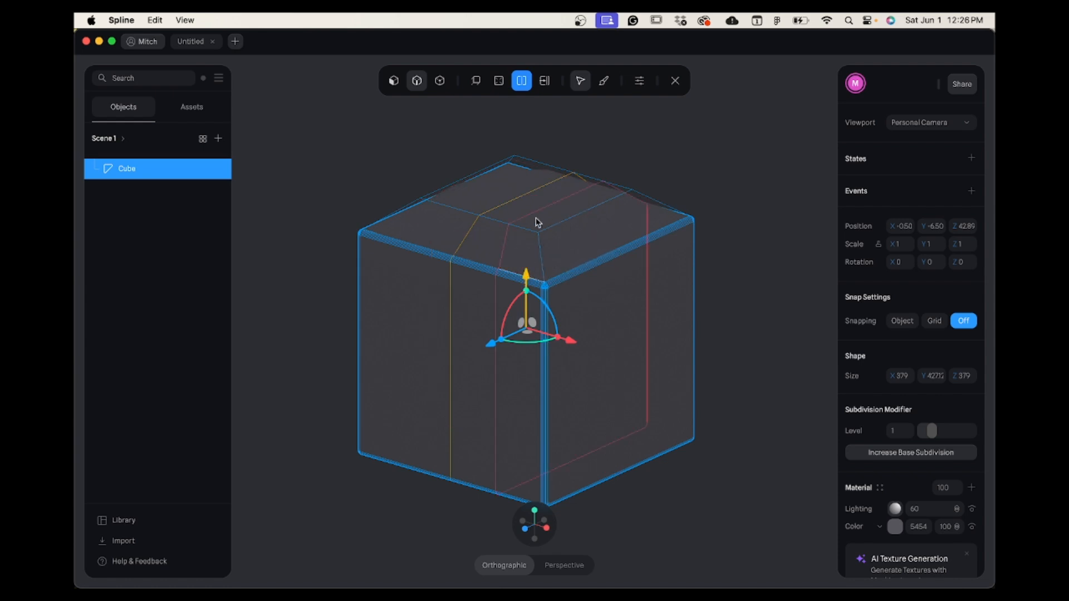
pyautogui.moveTo(536, 219); pyautogui.dragTo(541, 245)
pyautogui.press('super+z')
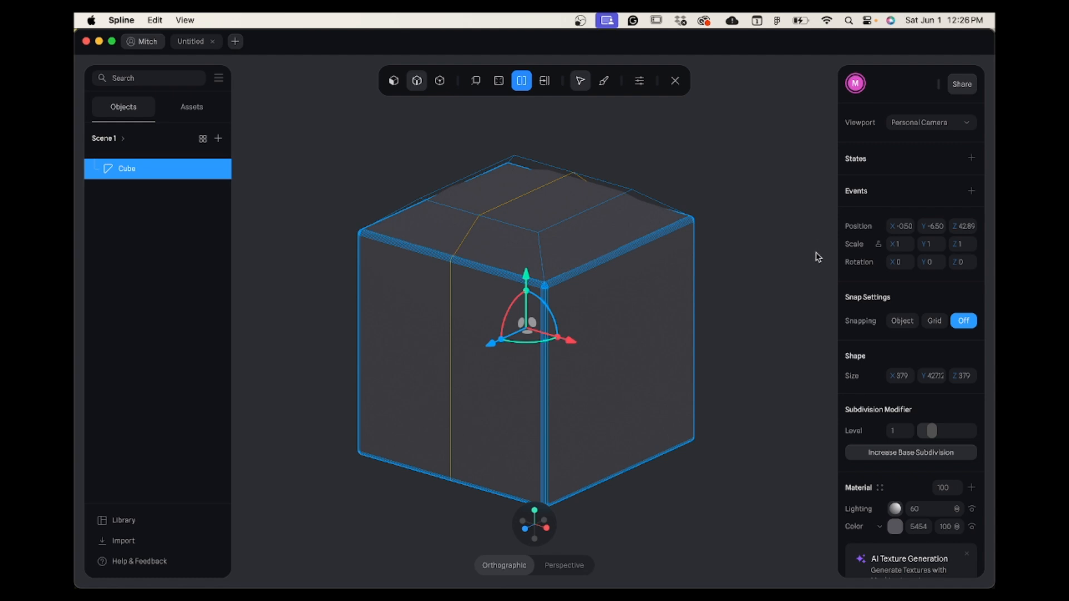
# Set the cube's subdivision level to 0, leave mesh editing and view the shape from the front.
pyautogui.moveTo(940, 432)
pyautogui.mouseDown()
pyautogui.moveTo(992, 435)
pyautogui.moveTo(923, 440)
pyautogui.mouseUp()
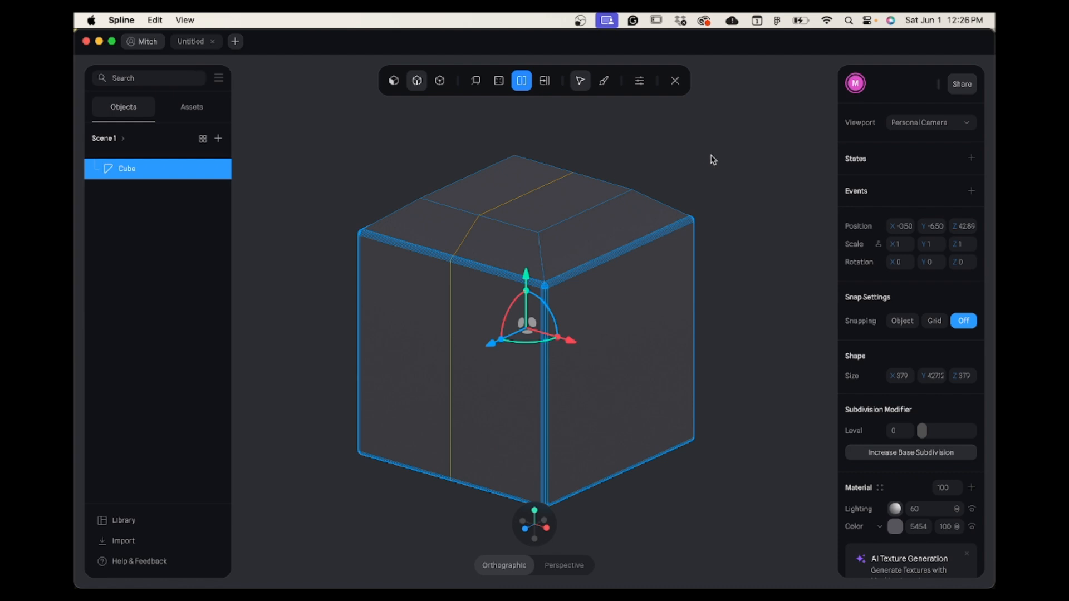
pyautogui.click(676, 81)
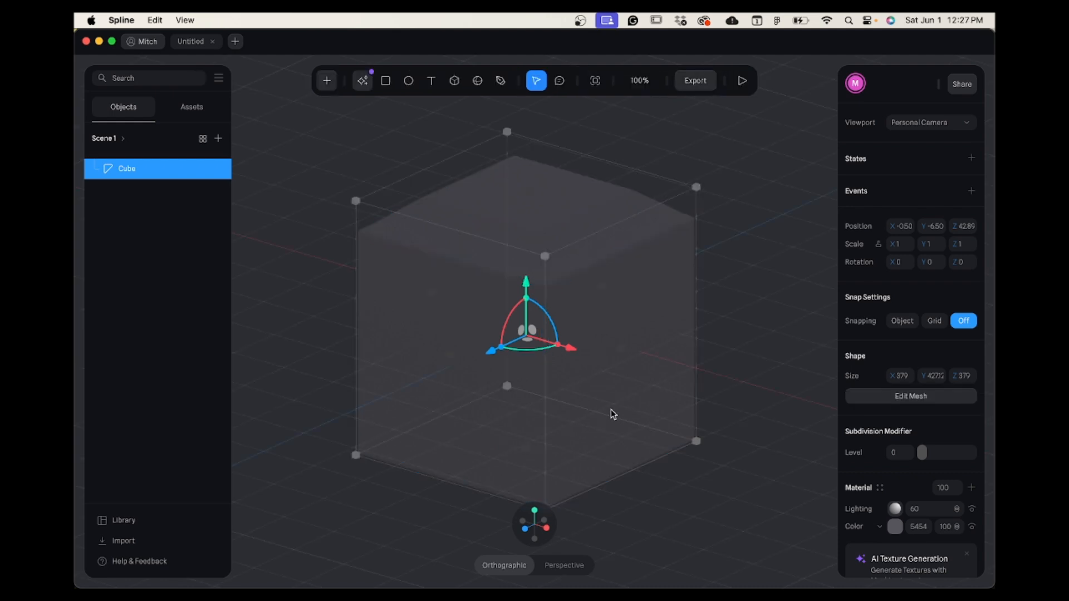
pyautogui.keyDown('alt'); pyautogui.moveTo(611, 410); pyautogui.dragTo(651, 394); pyautogui.keyUp('alt')
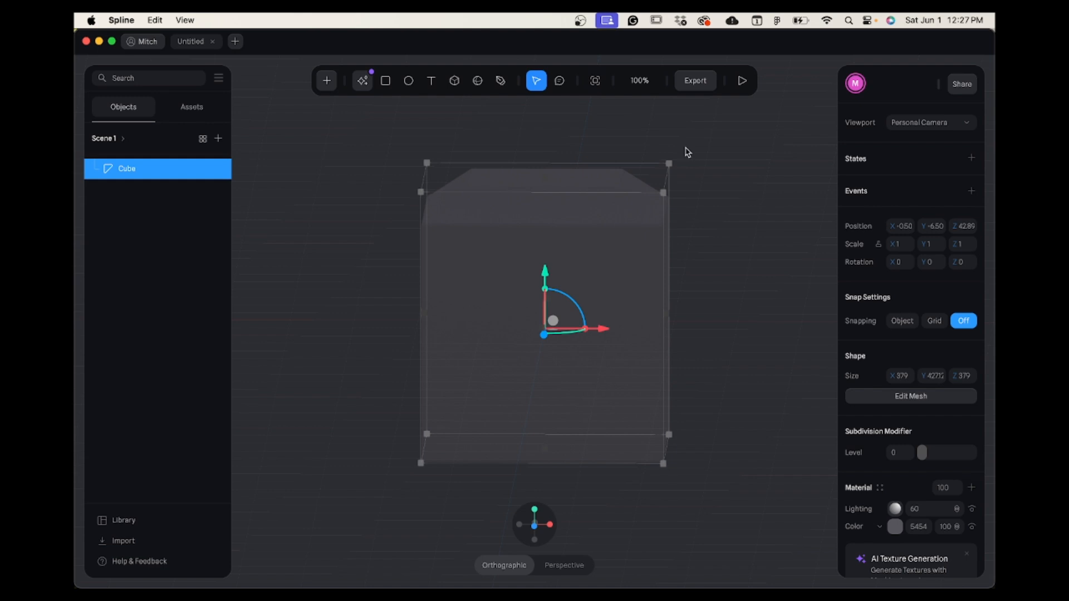
# Edit the mesh again with subdivision level 5, extruding the raised top face to a Y size of about 469 and shrinking it.
pyautogui.click(947, 398)
pyautogui.click(477, 82)
pyautogui.click(546, 178)
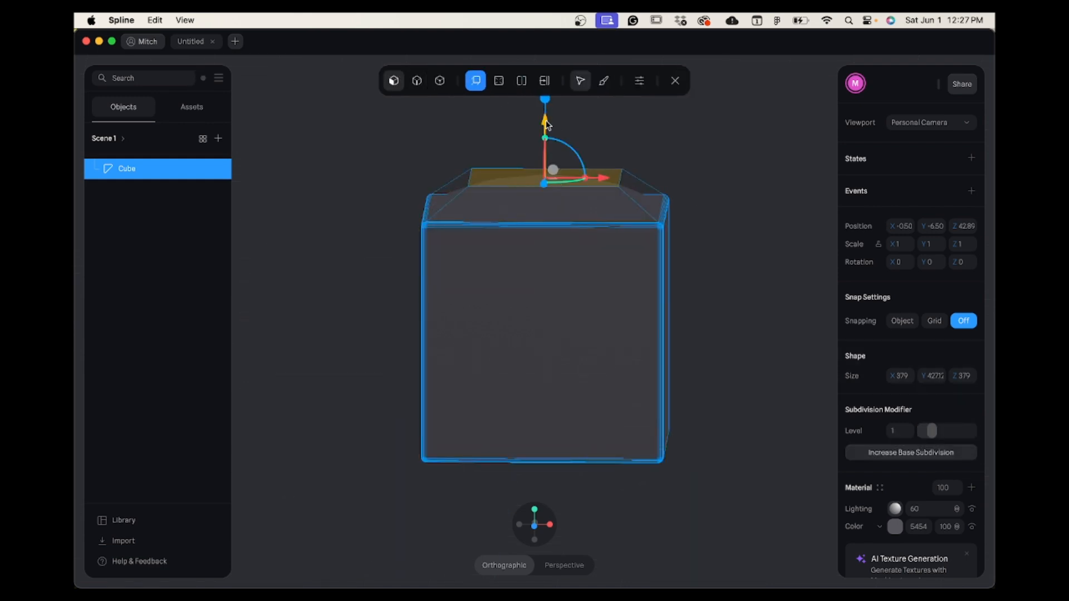
pyautogui.moveTo(933, 431); pyautogui.dragTo(973, 431)
pyautogui.moveTo(545, 104); pyautogui.dragTo(545, 77)
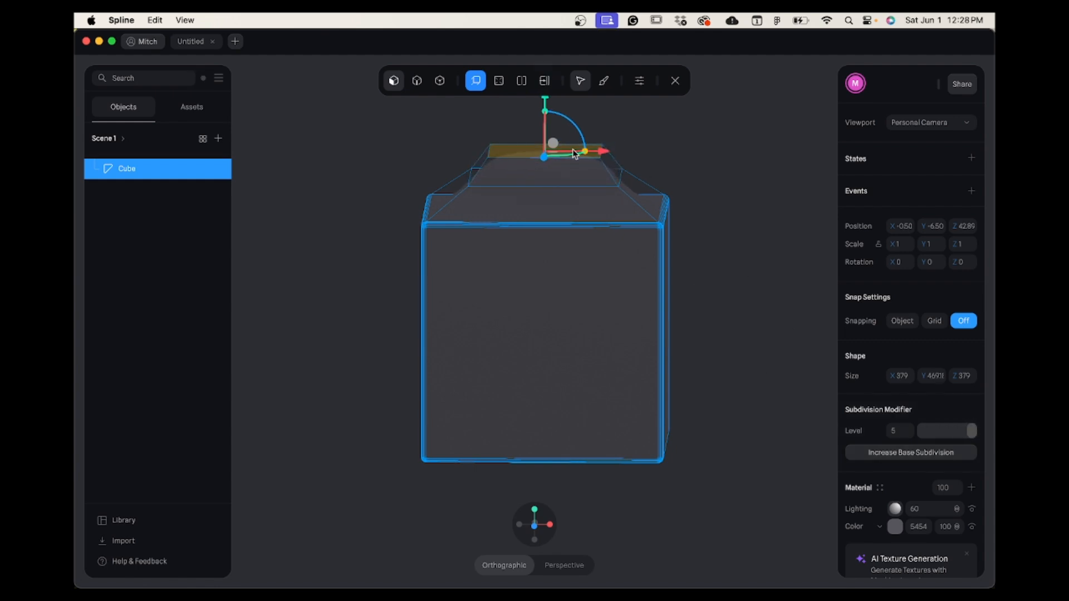
pyautogui.click(726, 293)
# Add a loop cut around the sloped section of the cube's top, leave mesh editing and view the rounded shape.
pyautogui.click(523, 81)
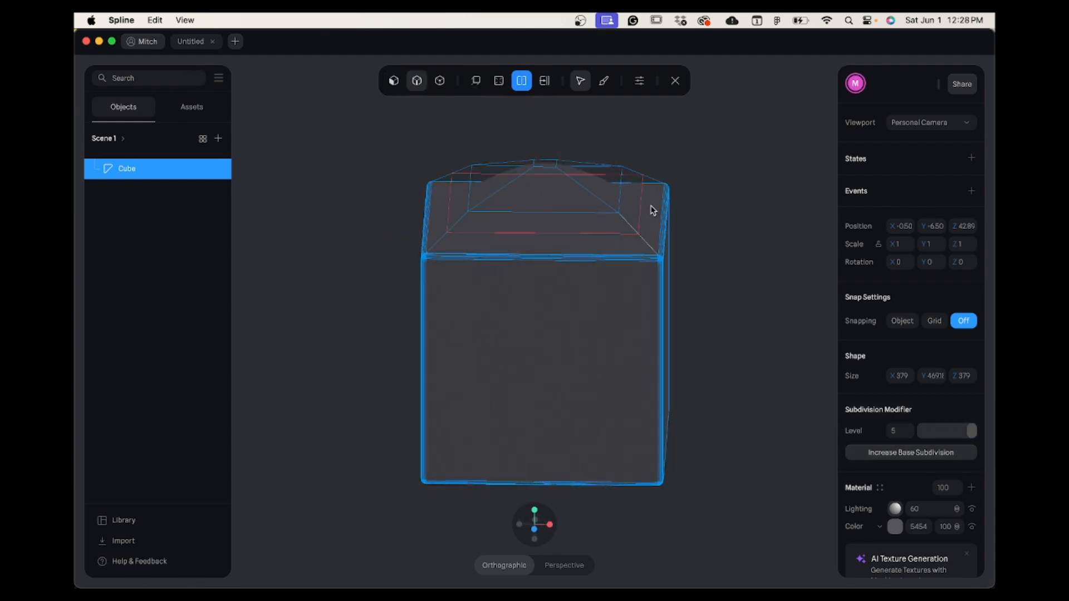
pyautogui.click(595, 210)
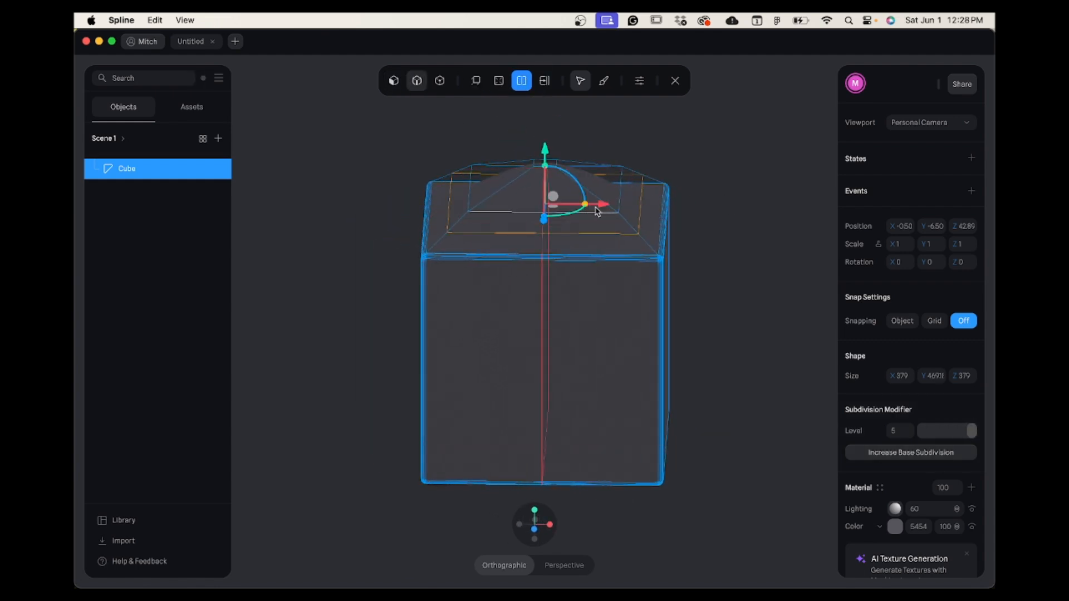
pyautogui.click(675, 80)
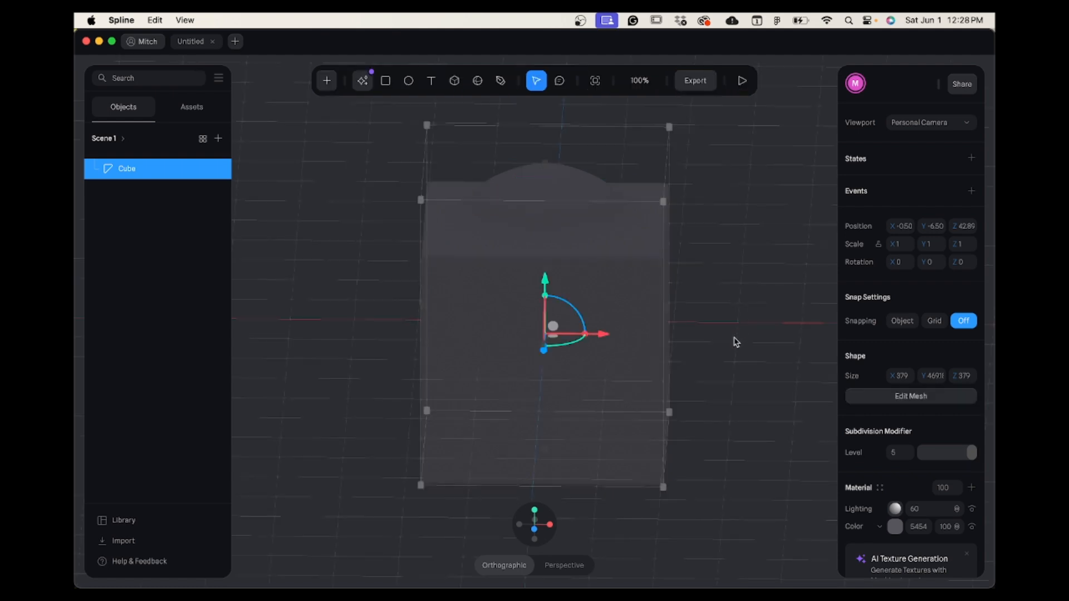
pyautogui.moveTo(732, 342)
pyautogui.mouseDown()
pyautogui.moveTo(733, 303)
pyautogui.moveTo(737, 329)
pyautogui.mouseUp()
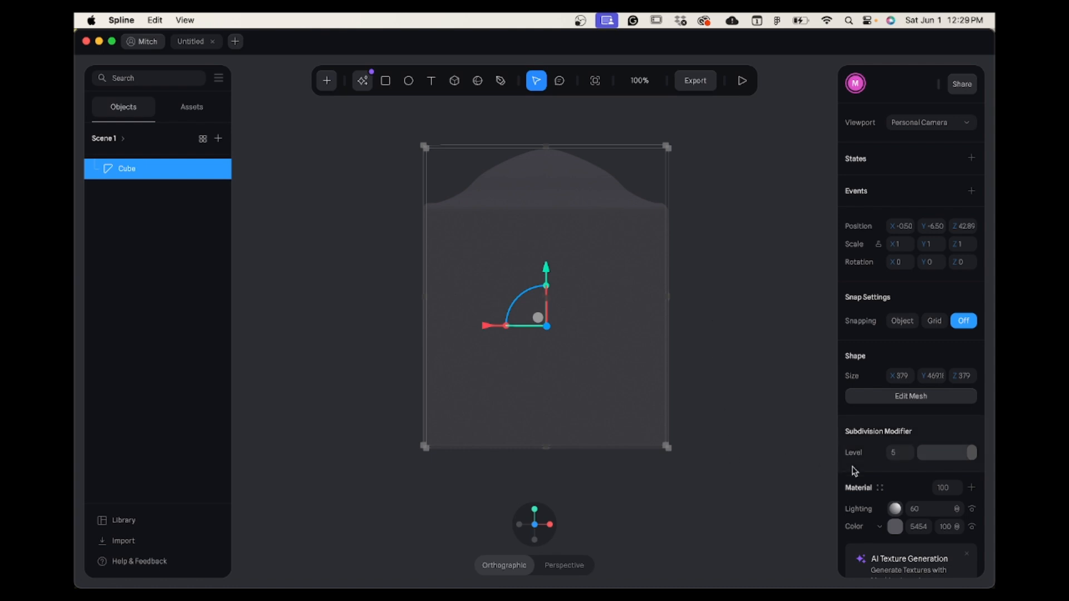
# Add a point light and raise it above the cube to a Y position of about 331.
pyautogui.click(328, 82)
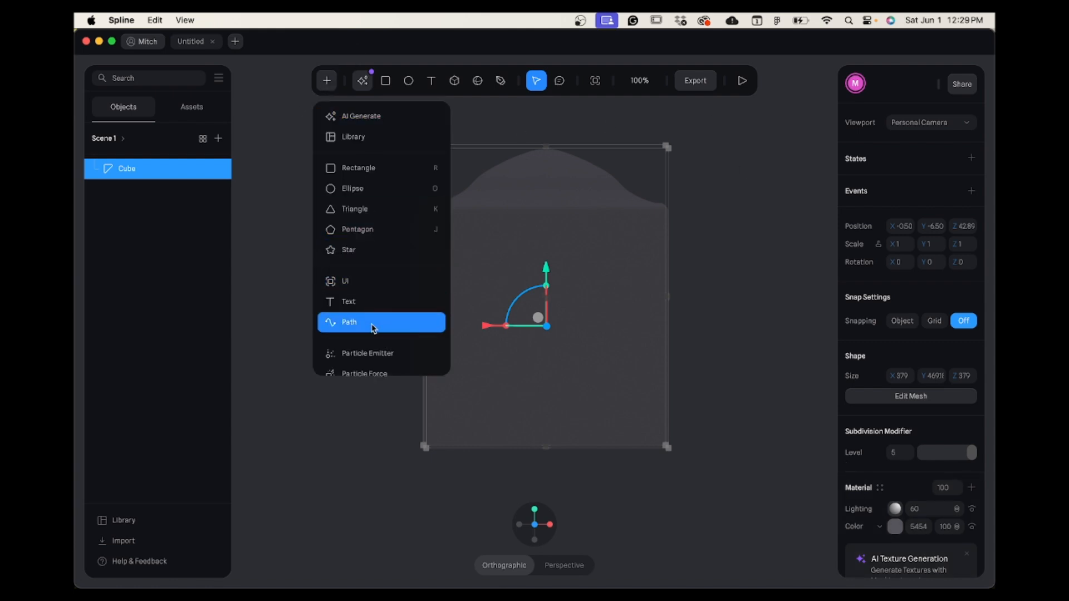
pyautogui.scroll(-10, 389, 304)
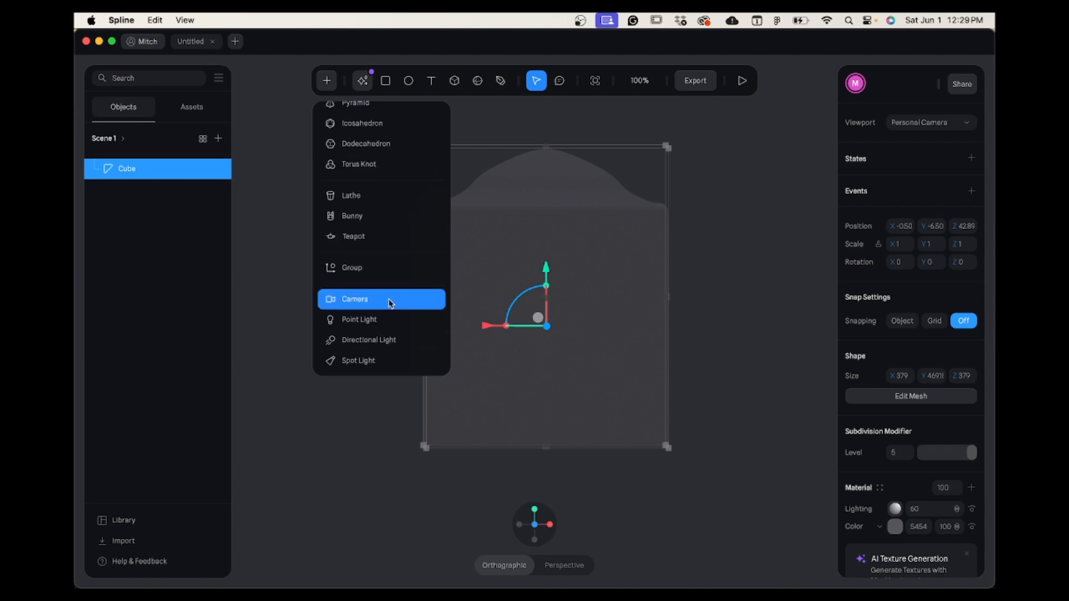
pyautogui.click(386, 329)
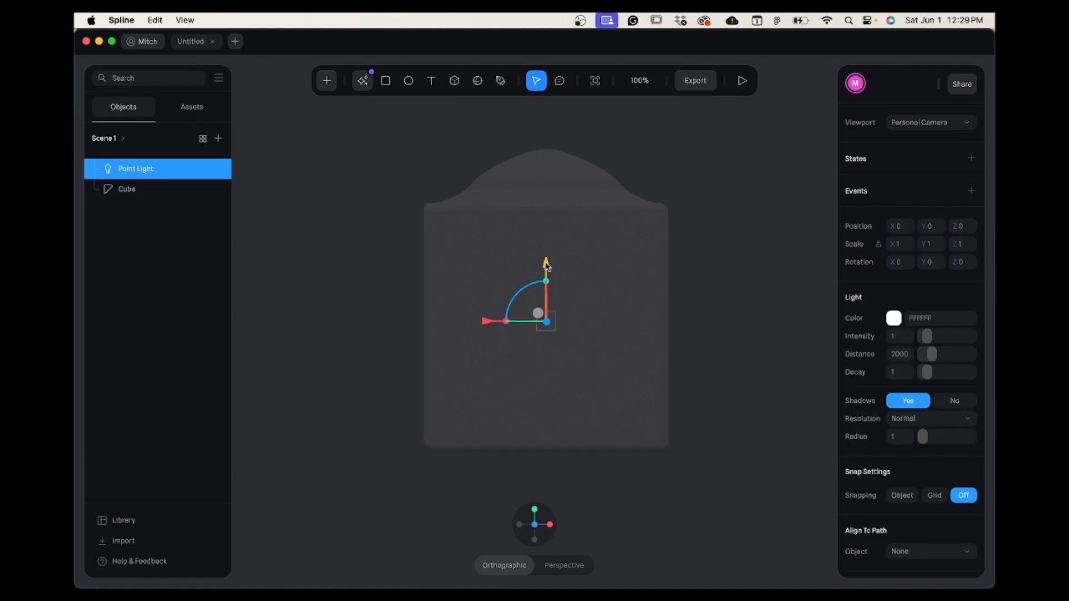
pyautogui.moveTo(546, 266)
pyautogui.mouseDown()
pyautogui.moveTo(566, 153)
pyautogui.moveTo(566, 22)
pyautogui.mouseUp()
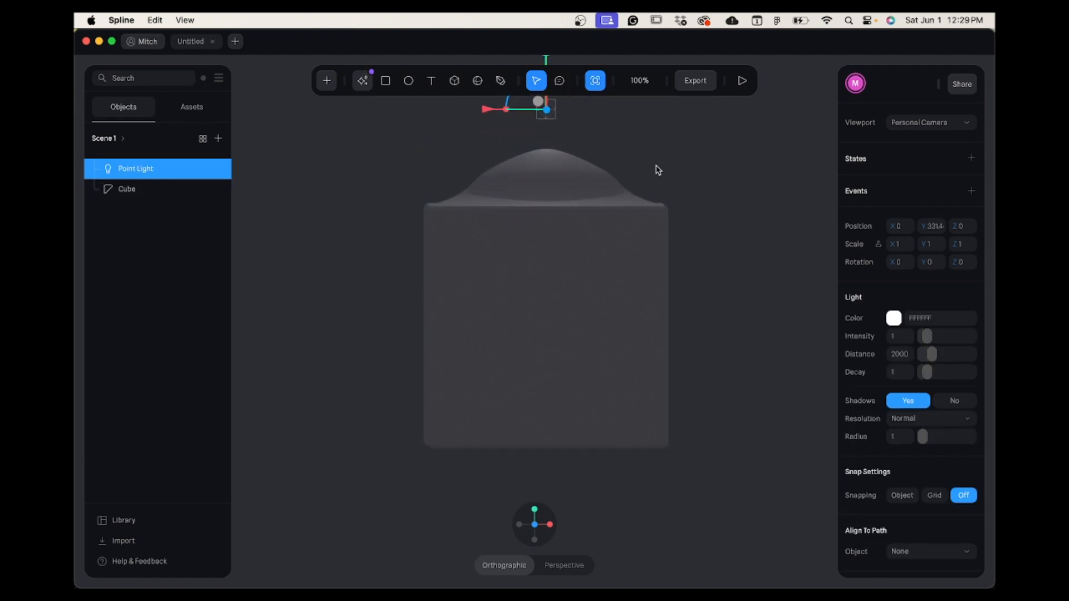
# Set the scene's background colour to black (000000).
pyautogui.click(704, 225)
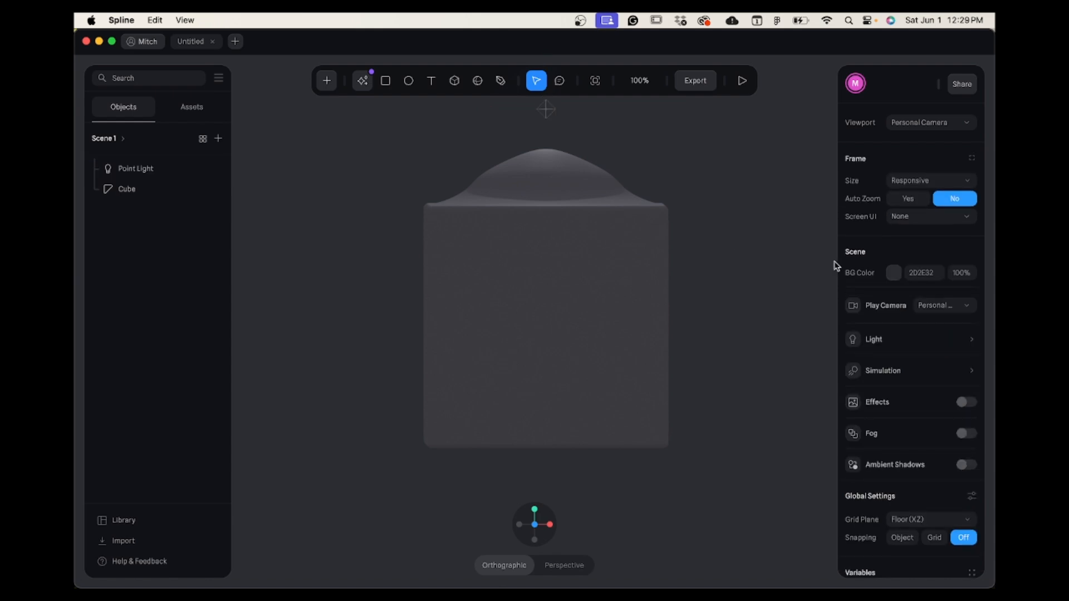
pyautogui.click(894, 273)
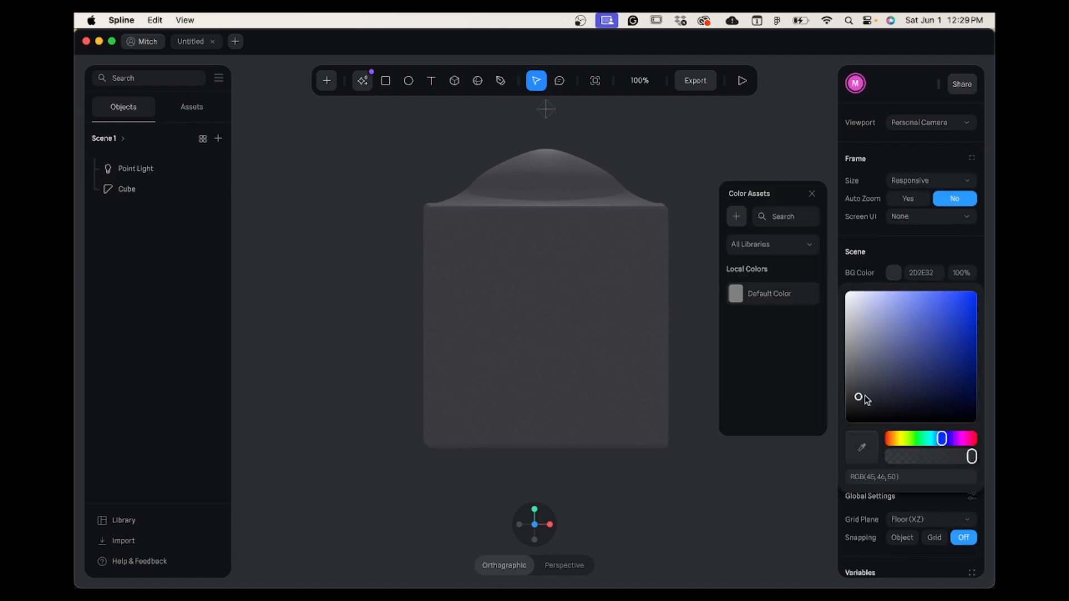
pyautogui.moveTo(865, 397); pyautogui.dragTo(814, 442)
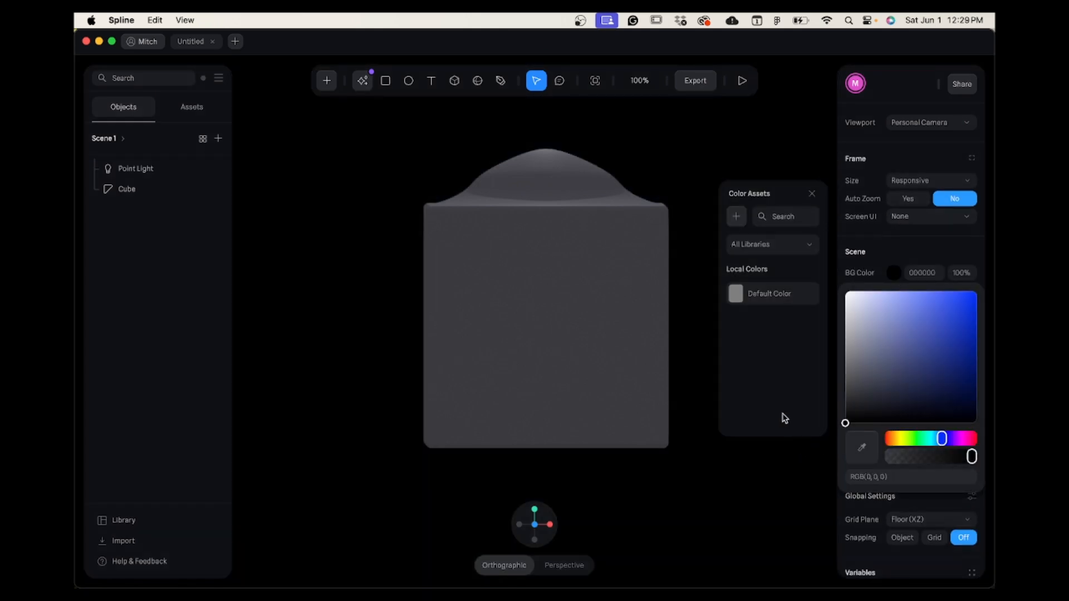
# Move the point light to about X 59 and Y 447 above the cube.
pyautogui.click(553, 114)
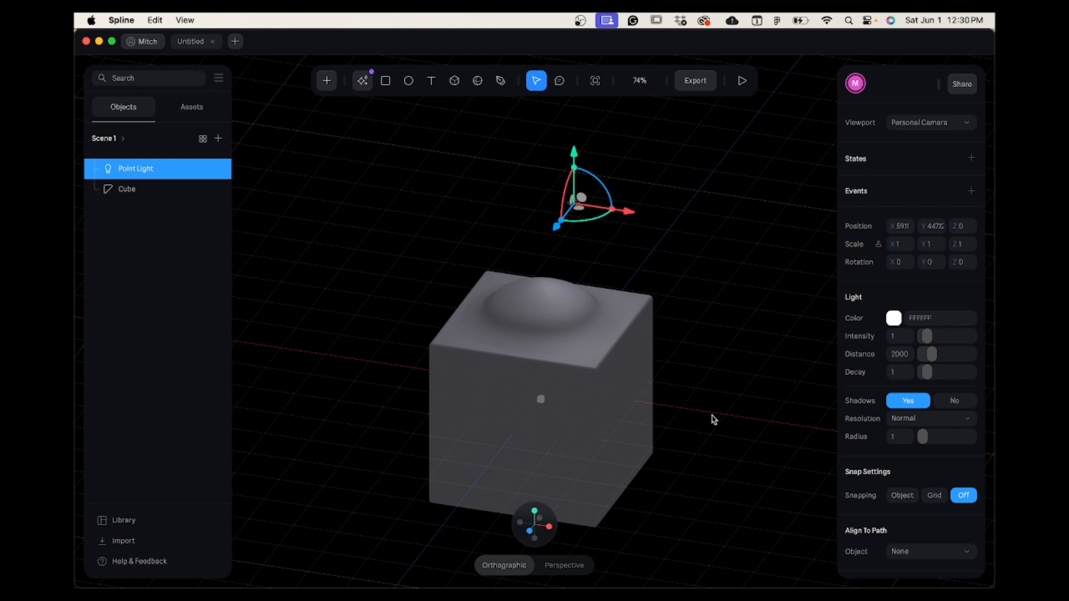
# Set the cube's material colour to a soft violet-blue, RGB(123,123,212).
pyautogui.click(507, 440)
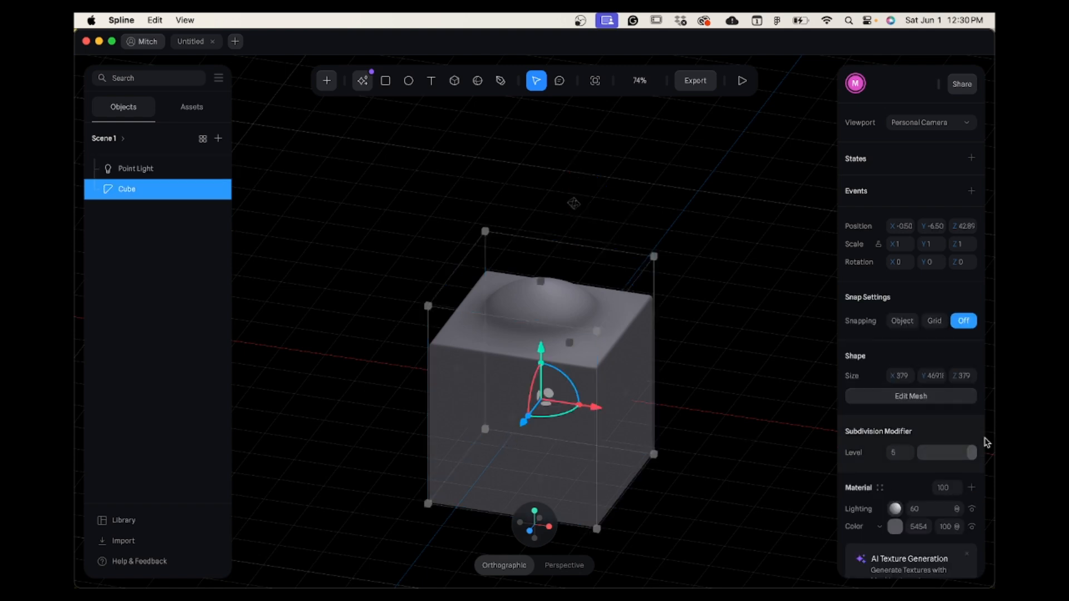
pyautogui.click(896, 527)
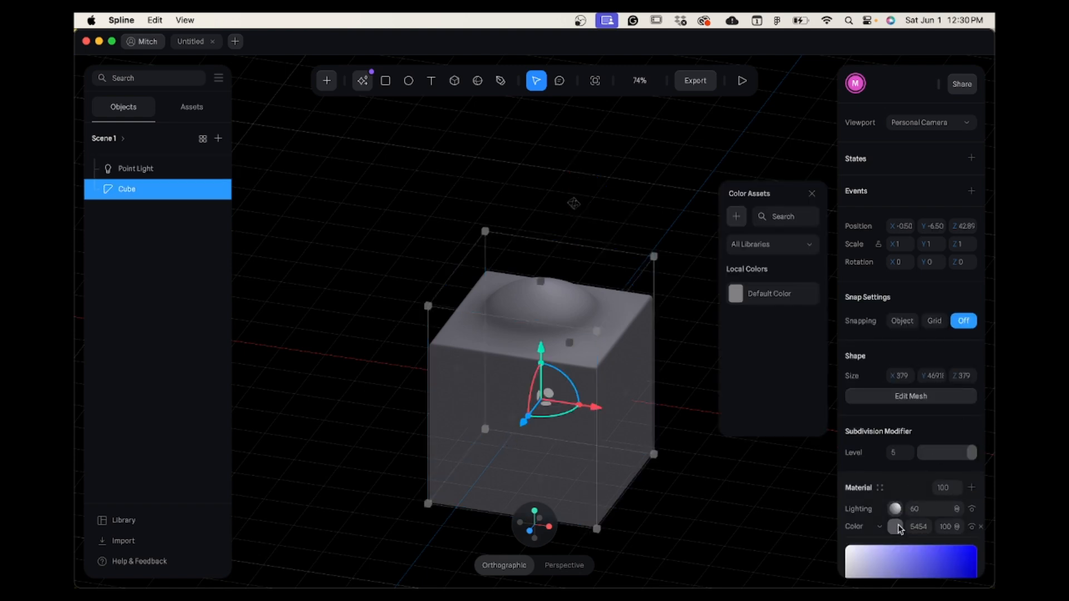
pyautogui.scroll(-5, 917, 389)
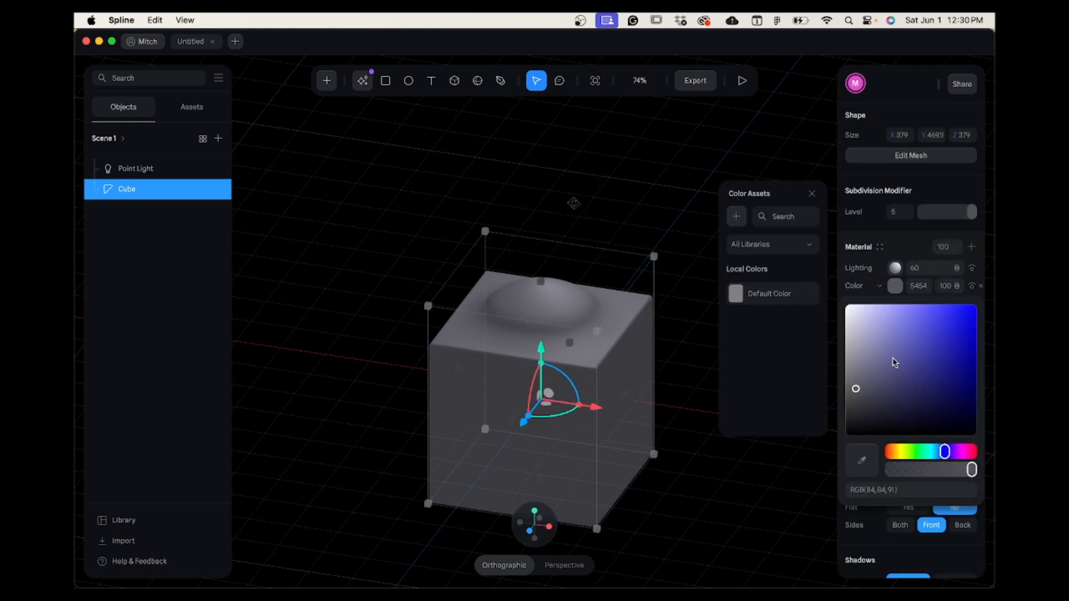
pyautogui.click(881, 355)
pyautogui.moveTo(893, 383); pyautogui.dragTo(900, 327)
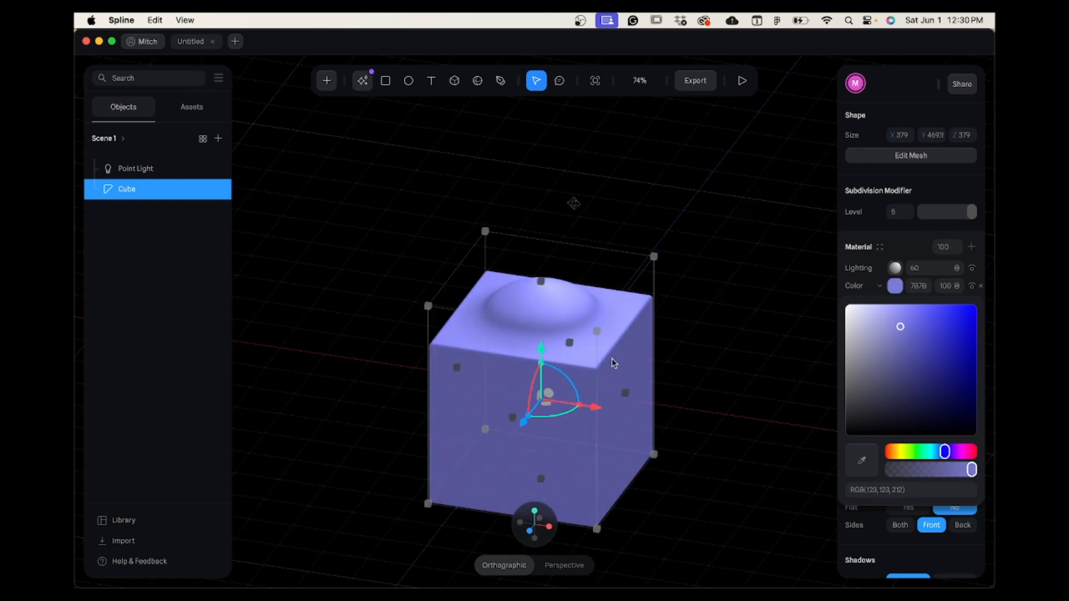
pyautogui.click(386, 319)
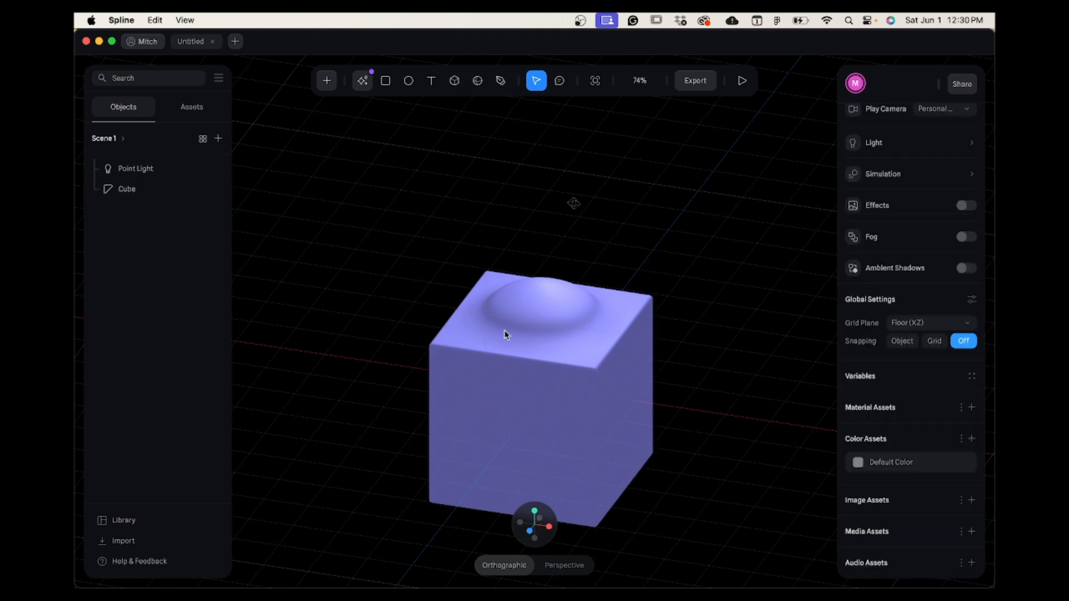
# Set the cube's material colour to a deep red, RGB(164,44,44).
pyautogui.click(618, 409)
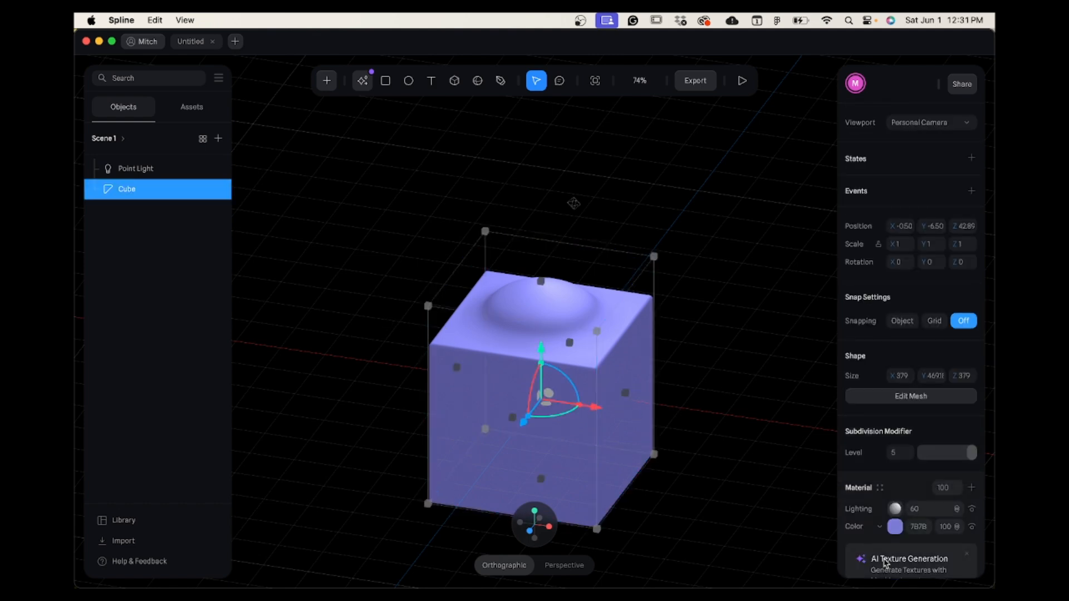
pyautogui.click(895, 529)
pyautogui.scroll(-2, 904, 534)
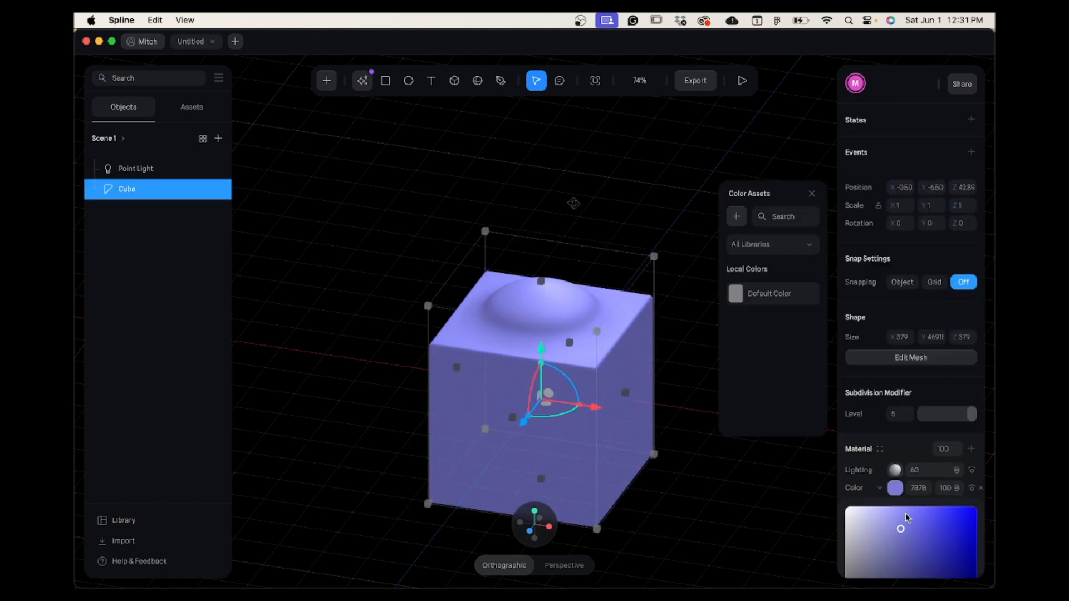
pyautogui.scroll(-5, 906, 518)
pyautogui.moveTo(943, 326); pyautogui.dragTo(878, 326)
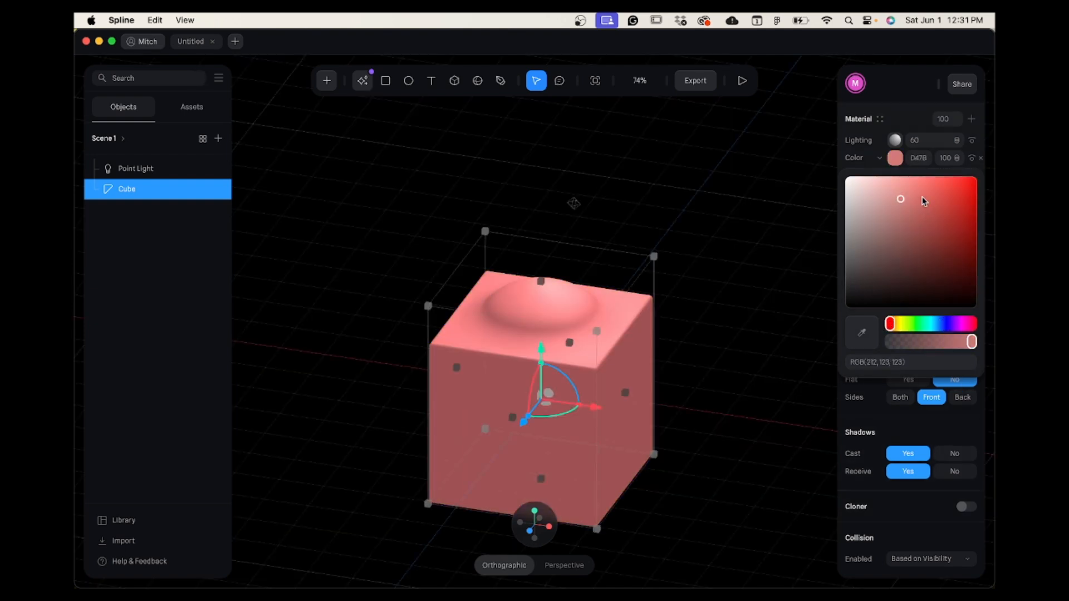
pyautogui.moveTo(924, 201); pyautogui.dragTo(941, 223)
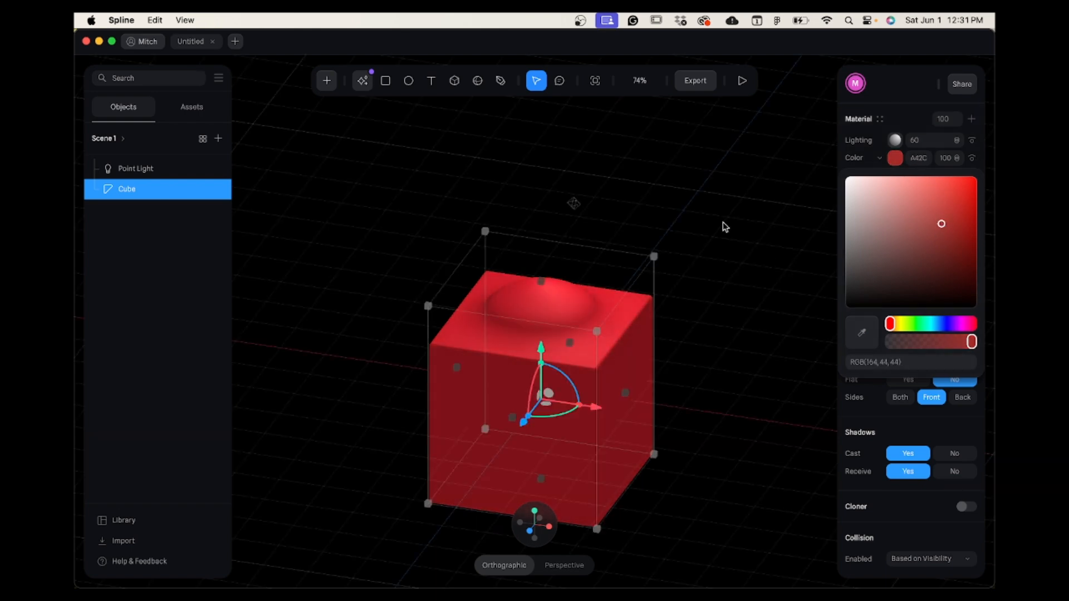
pyautogui.click(723, 222)
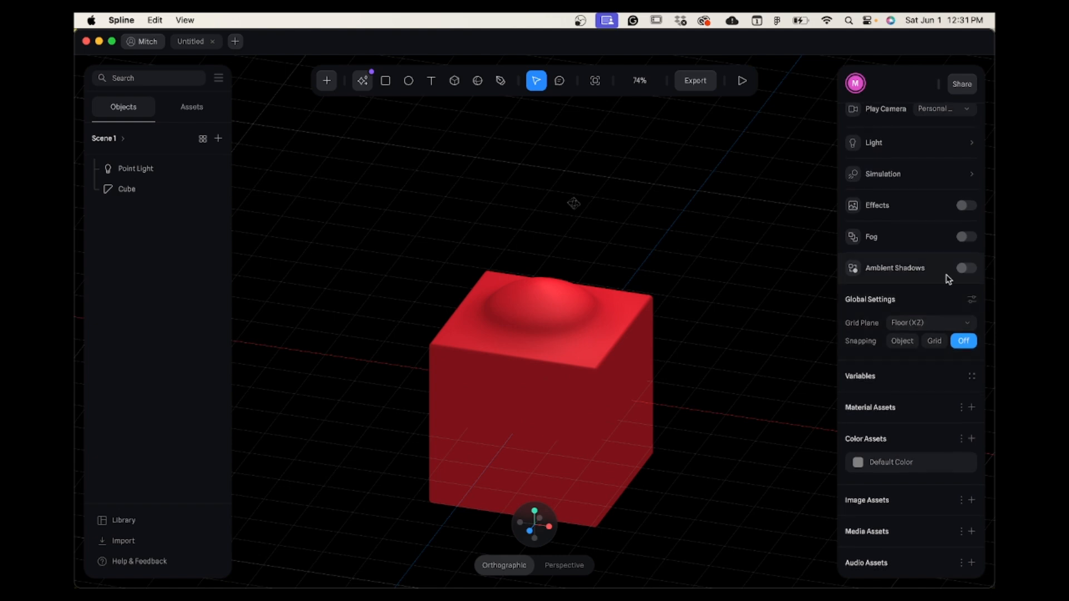
# Make the scene's background fully transparent by lowering its colour opacity to 0%.
pyautogui.scroll(5, 928, 359)
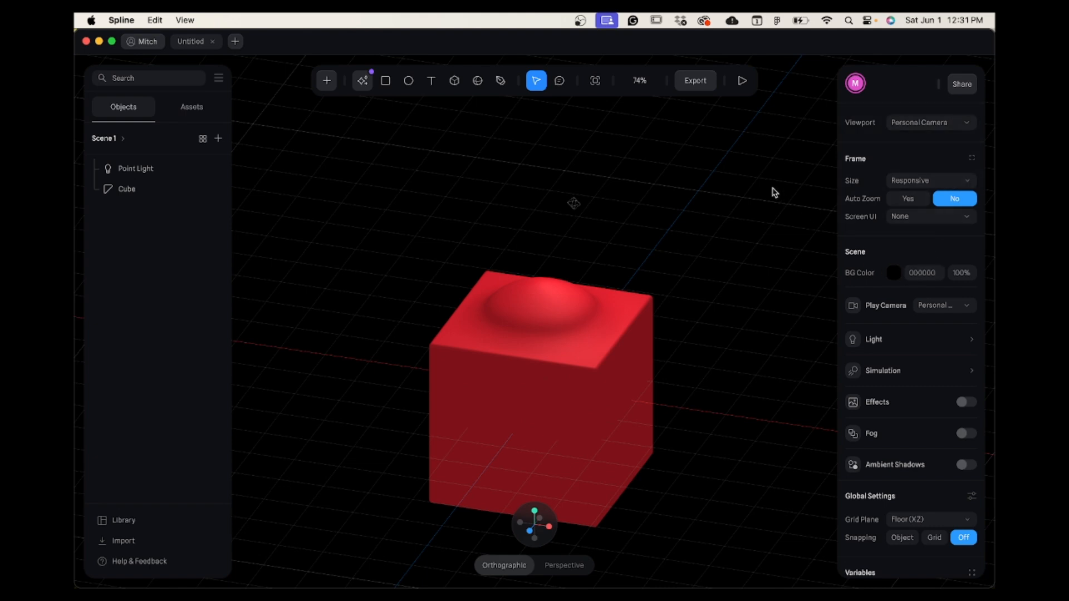
pyautogui.click(893, 274)
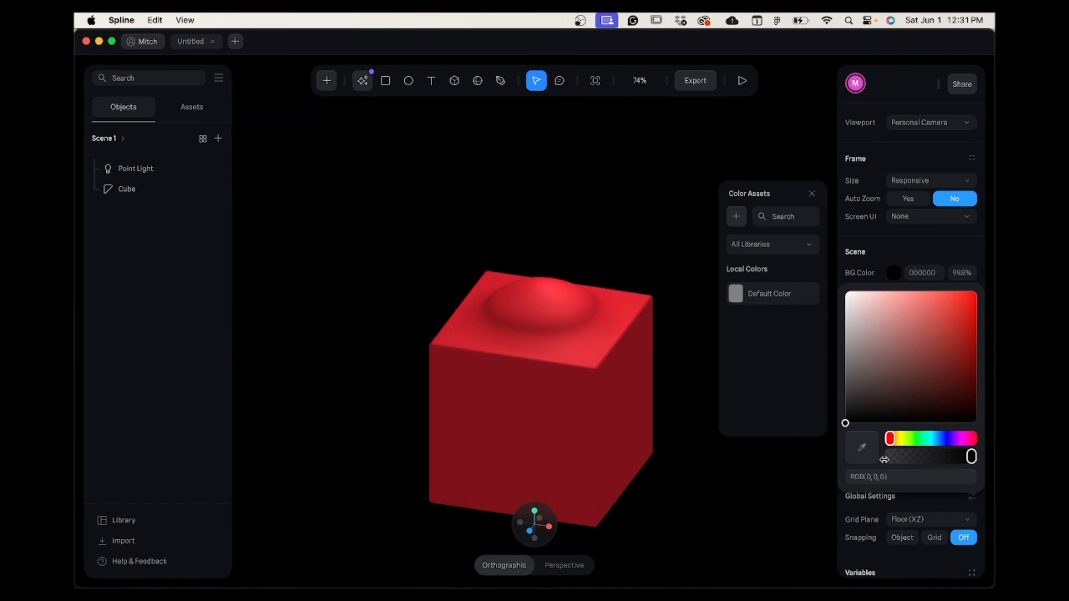
pyautogui.moveTo(972, 456); pyautogui.dragTo(863, 454)
pyautogui.click(909, 258)
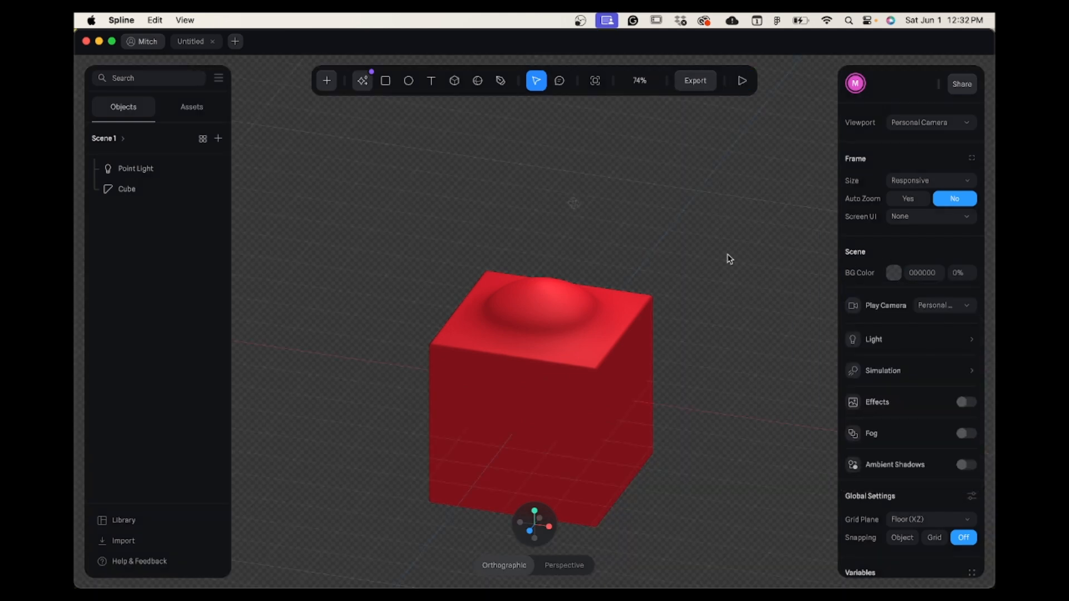
# Add a second state to the cube and switch between it and the Base State.
pyautogui.click(554, 381)
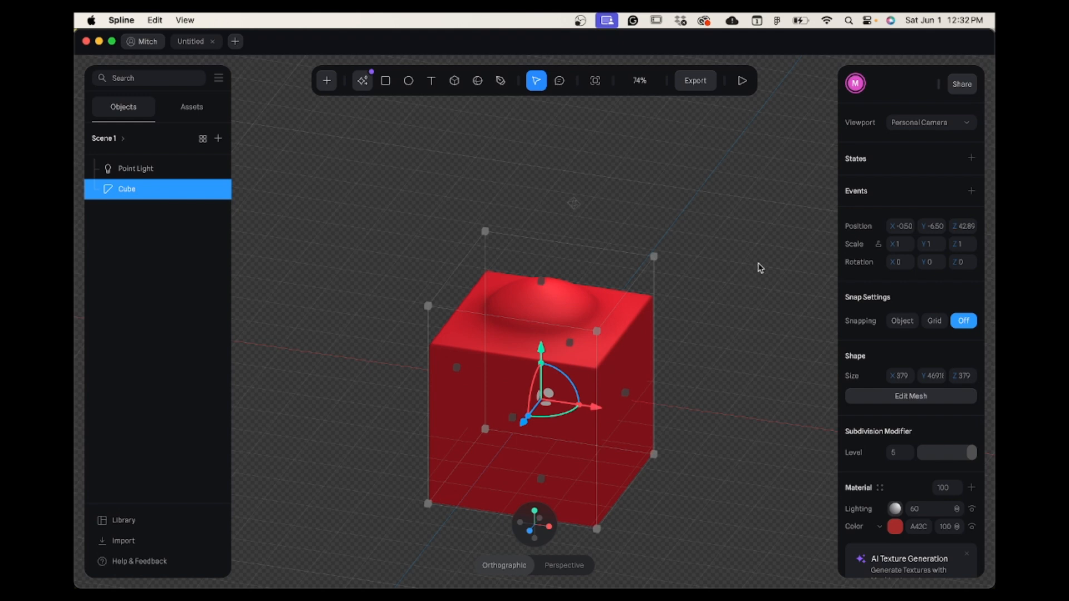
pyautogui.click(972, 159)
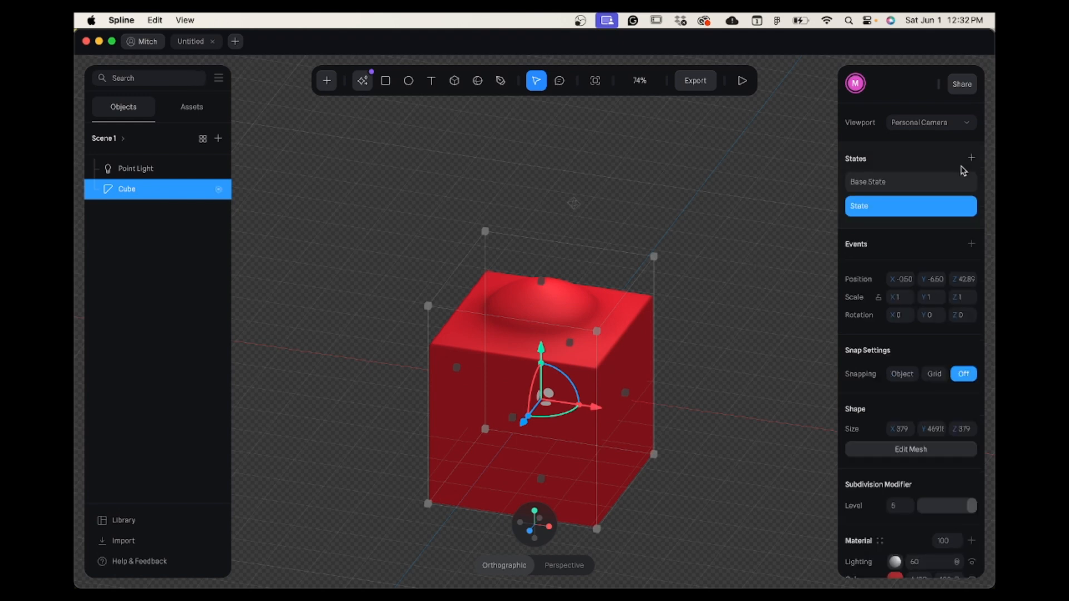
pyautogui.click(927, 188)
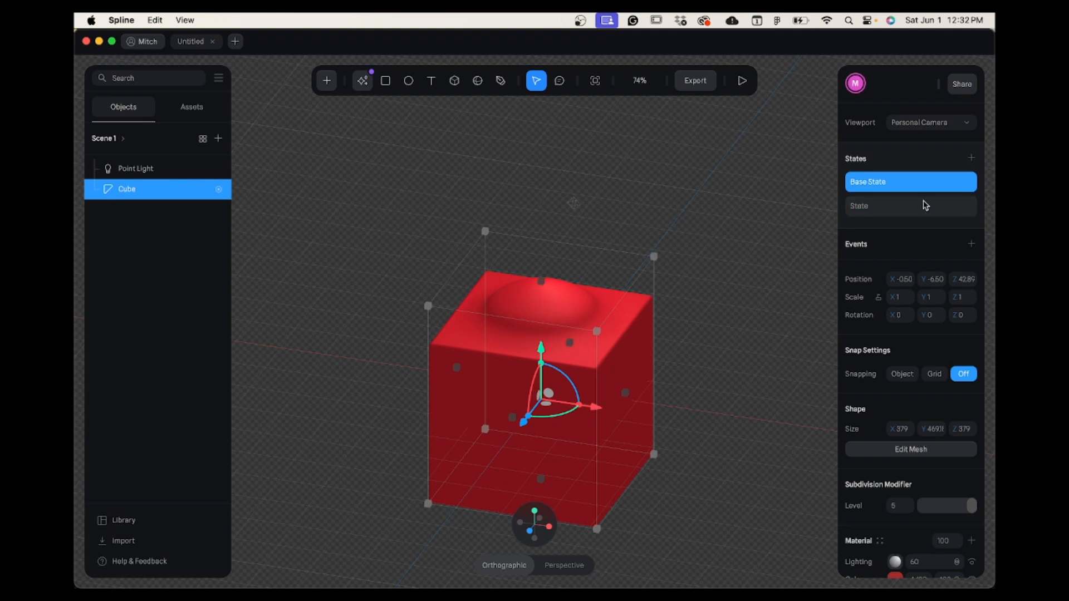
pyautogui.click(923, 209)
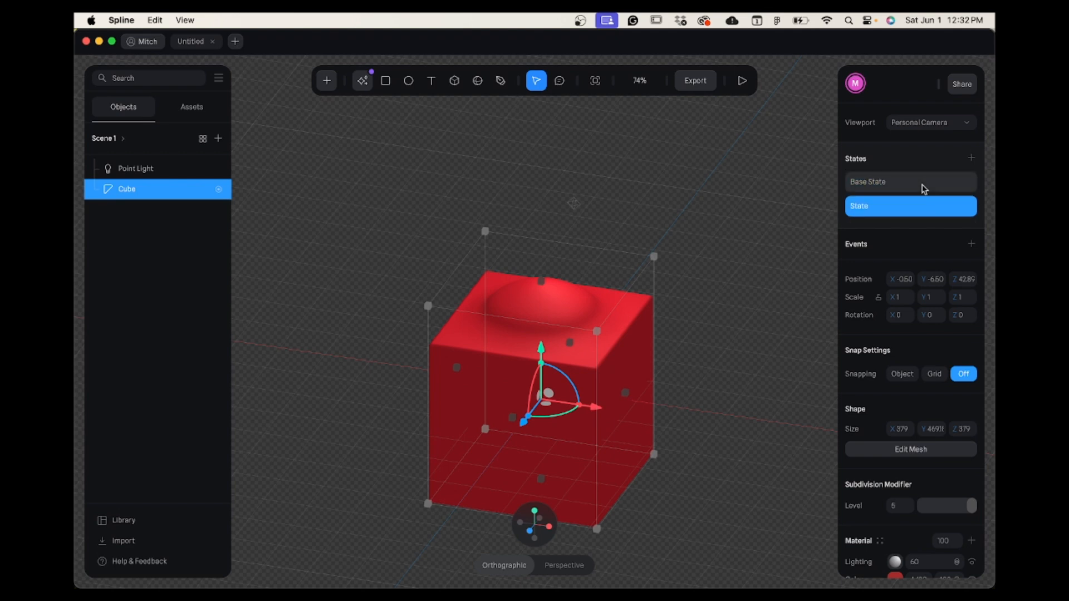
pyautogui.click(925, 189)
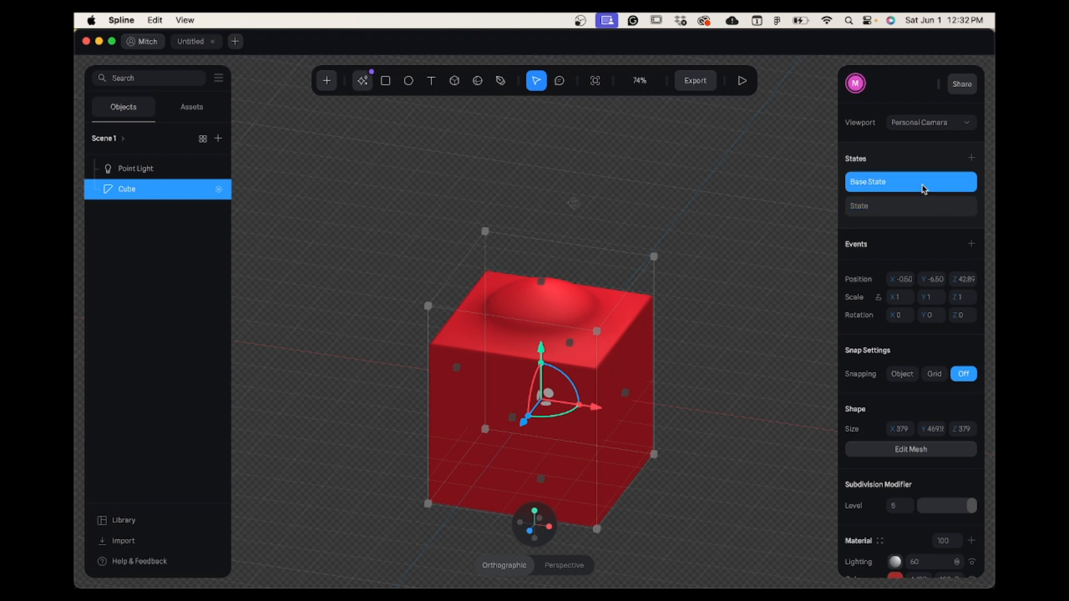
# In the cube's second state, rotate it to about X -14, Y -39, Z -21 and compare it with the Base State.
pyautogui.click(922, 213)
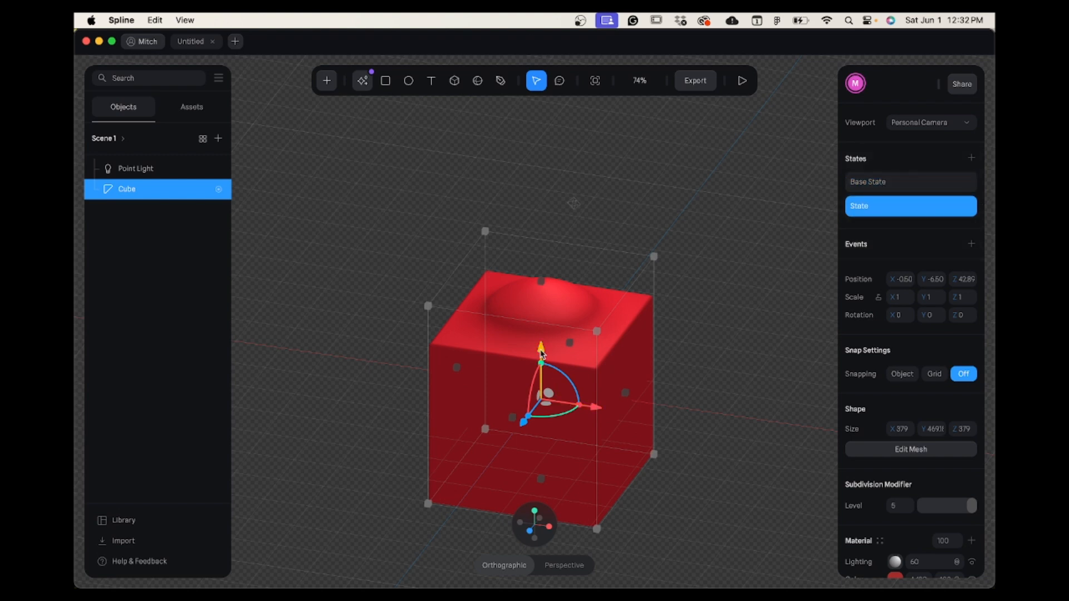
pyautogui.moveTo(541, 353); pyautogui.dragTo(541, 276)
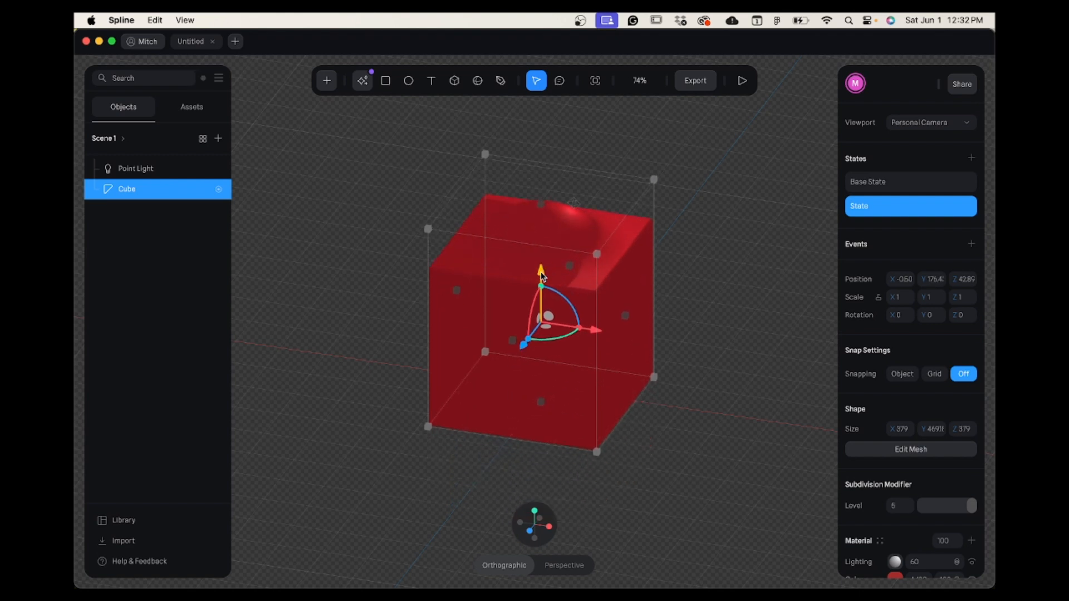
pyautogui.press('super+z')
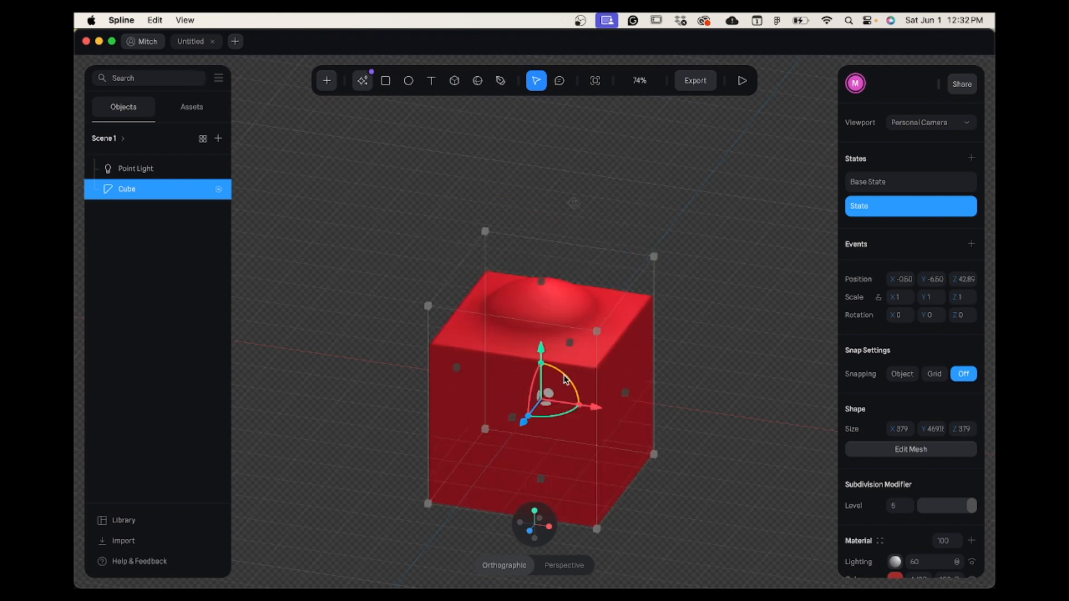
pyautogui.moveTo(568, 384)
pyautogui.mouseDown()
pyautogui.moveTo(579, 397)
pyautogui.moveTo(579, 382)
pyautogui.mouseUp()
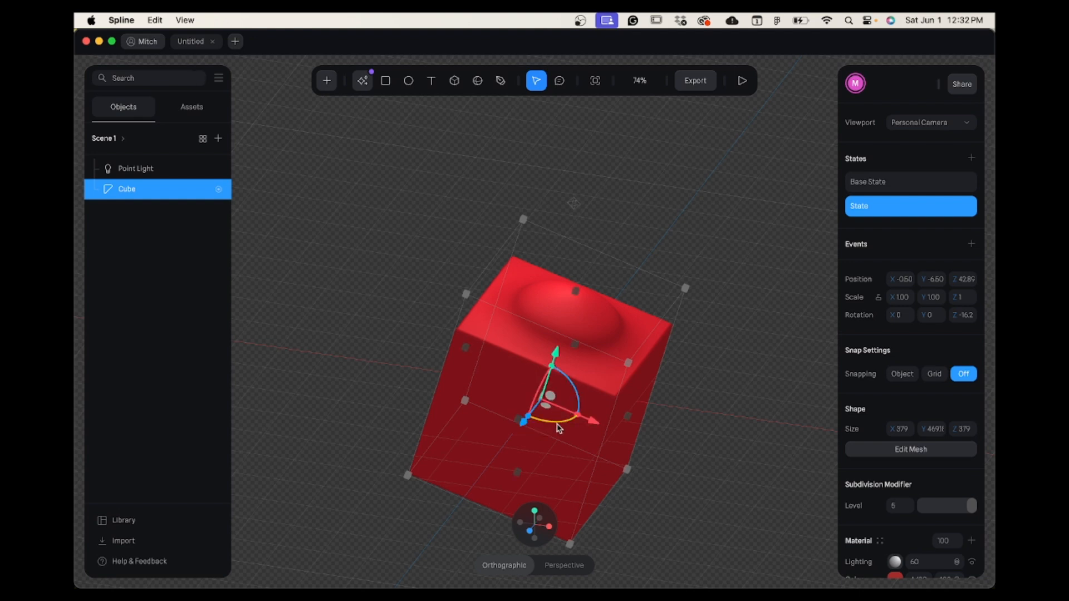
pyautogui.moveTo(559, 428); pyautogui.dragTo(534, 420)
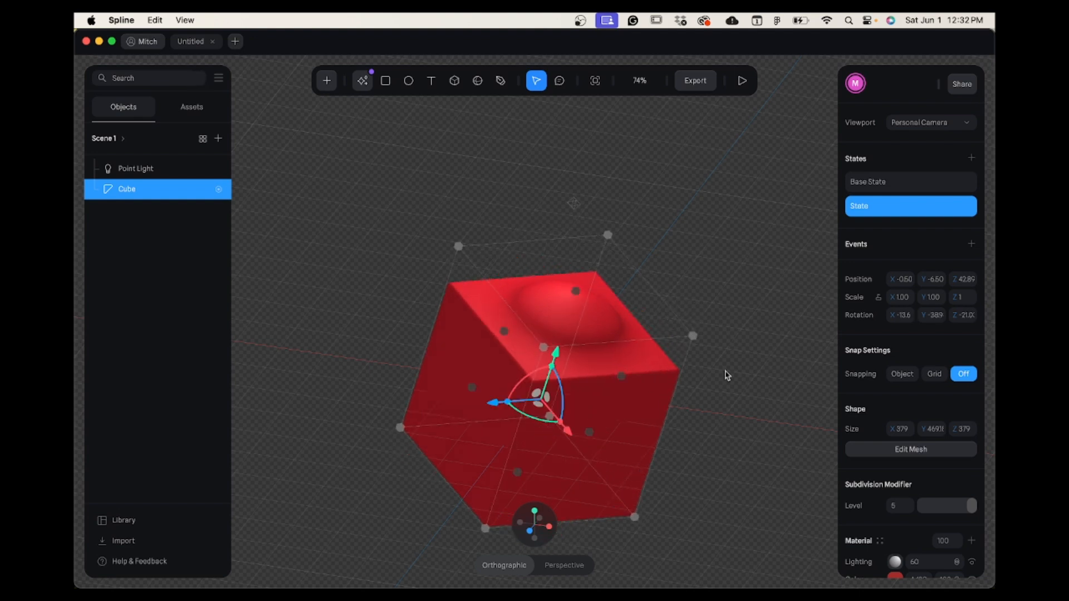
pyautogui.click(935, 188)
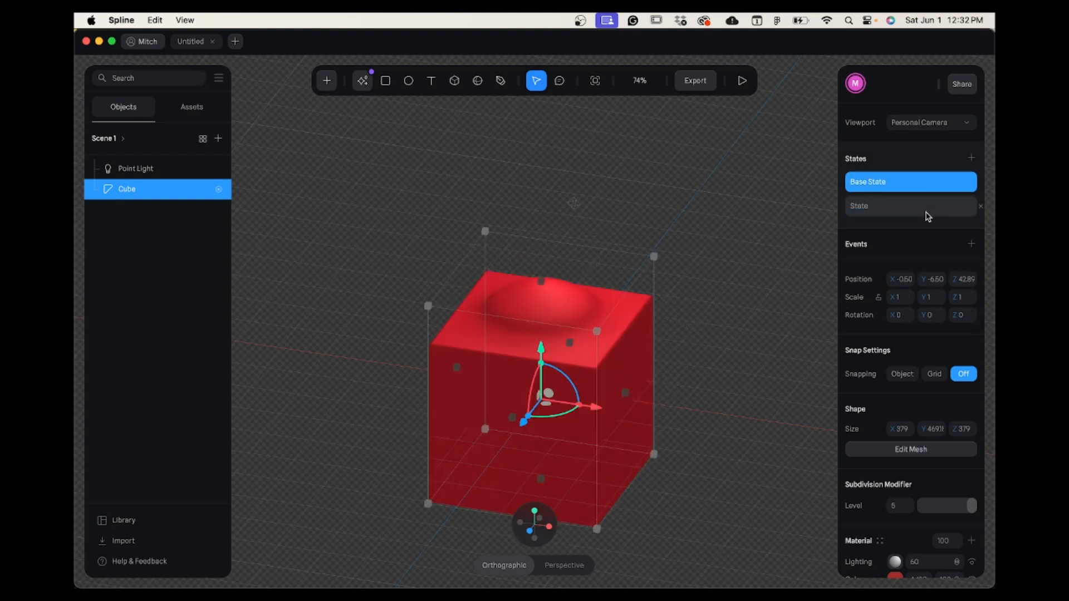
pyautogui.click(928, 216)
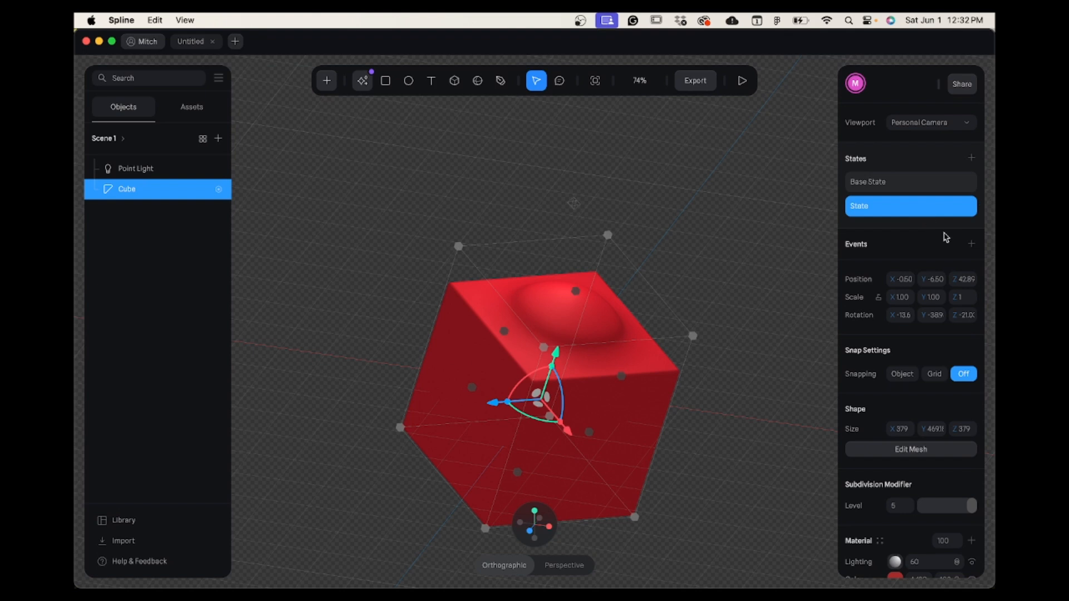
# Add a Start event to the cube with a Transition action from Base State to State, and preview the animation.
pyautogui.click(972, 245)
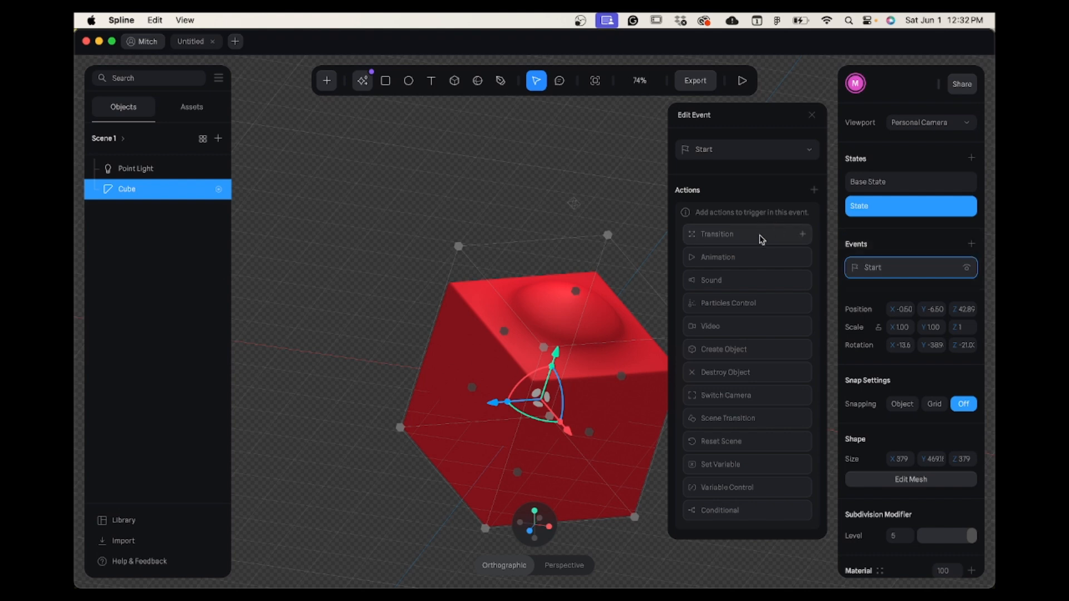
pyautogui.click(789, 240)
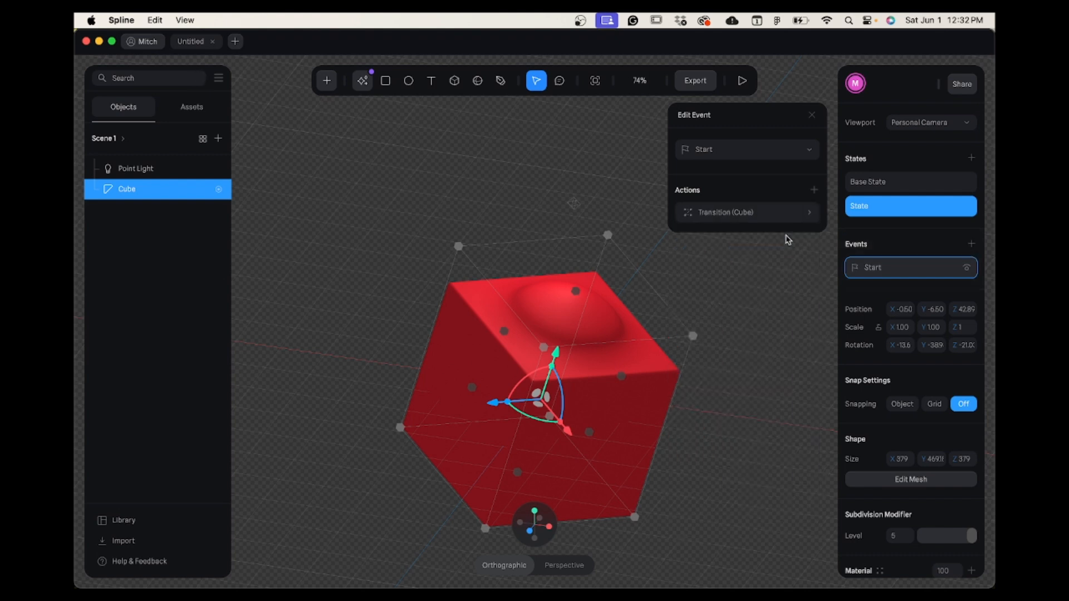
pyautogui.click(811, 213)
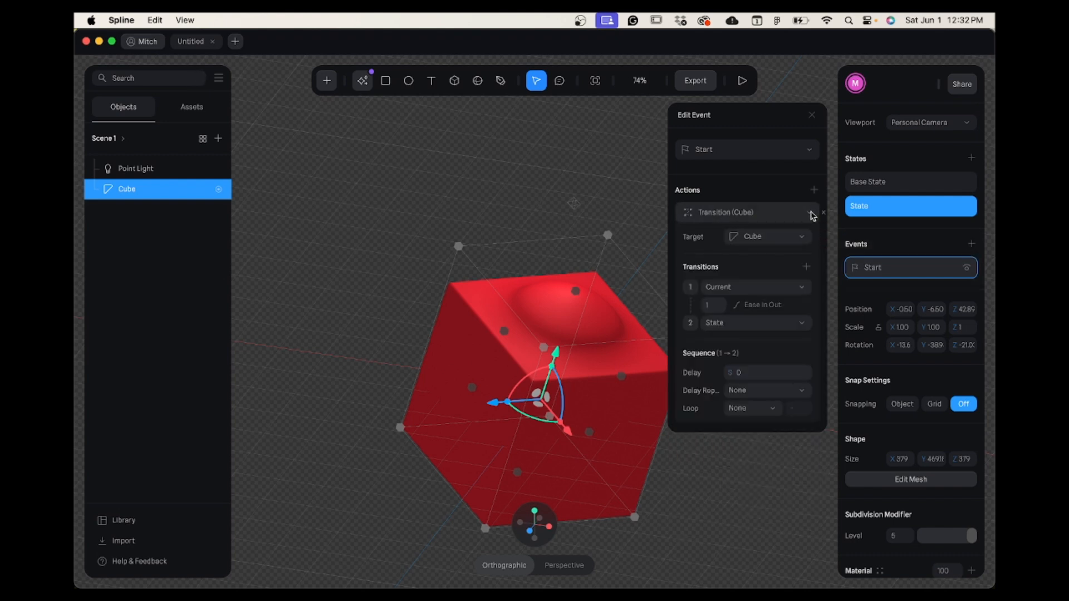
pyautogui.click(804, 289)
pyautogui.click(786, 317)
pyautogui.click(743, 82)
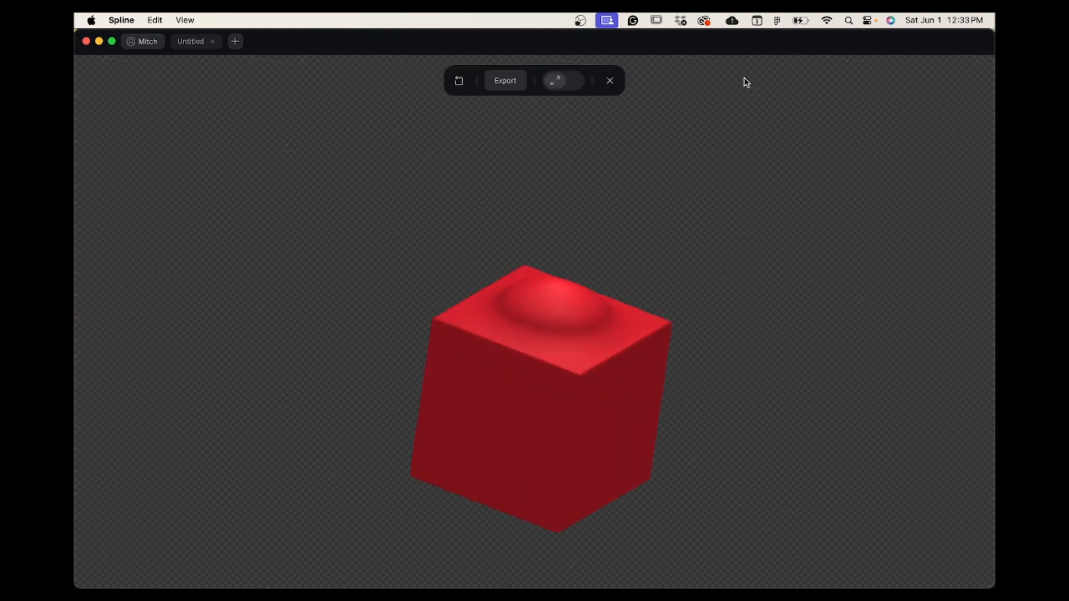
pyautogui.click(610, 81)
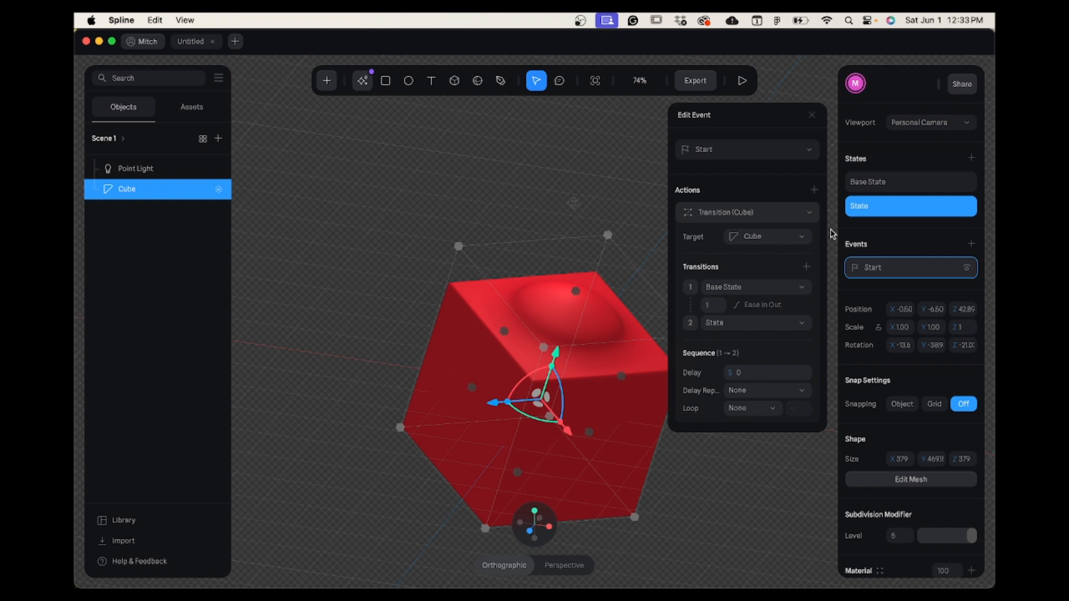
# Change the cube event's trigger to Mouse Hover and test the transition on the cube in play mode.
pyautogui.click(810, 152)
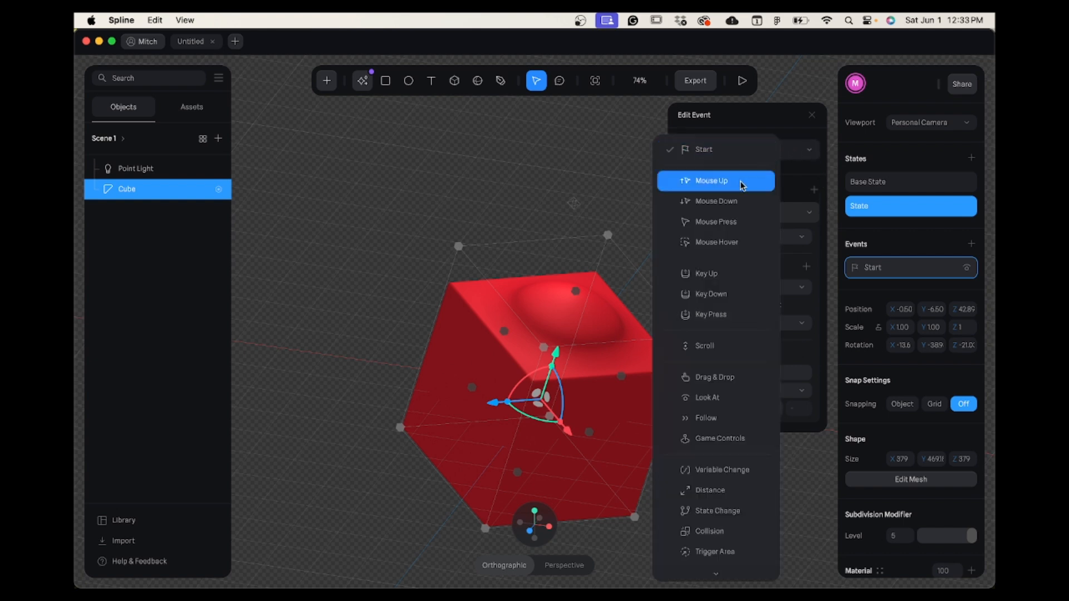
pyautogui.click(739, 242)
pyautogui.click(649, 166)
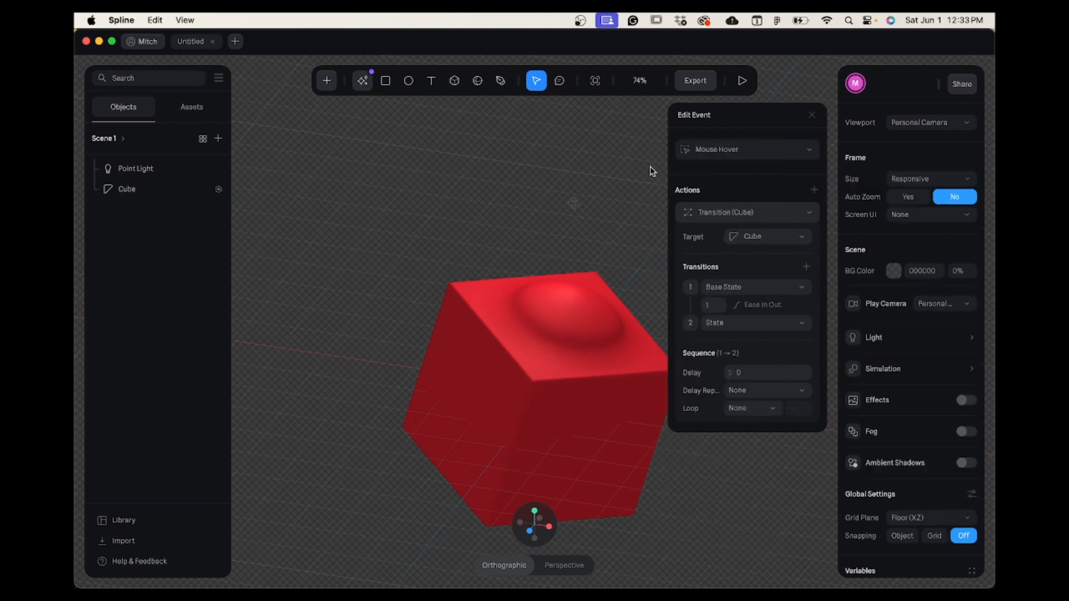
pyautogui.click(742, 80)
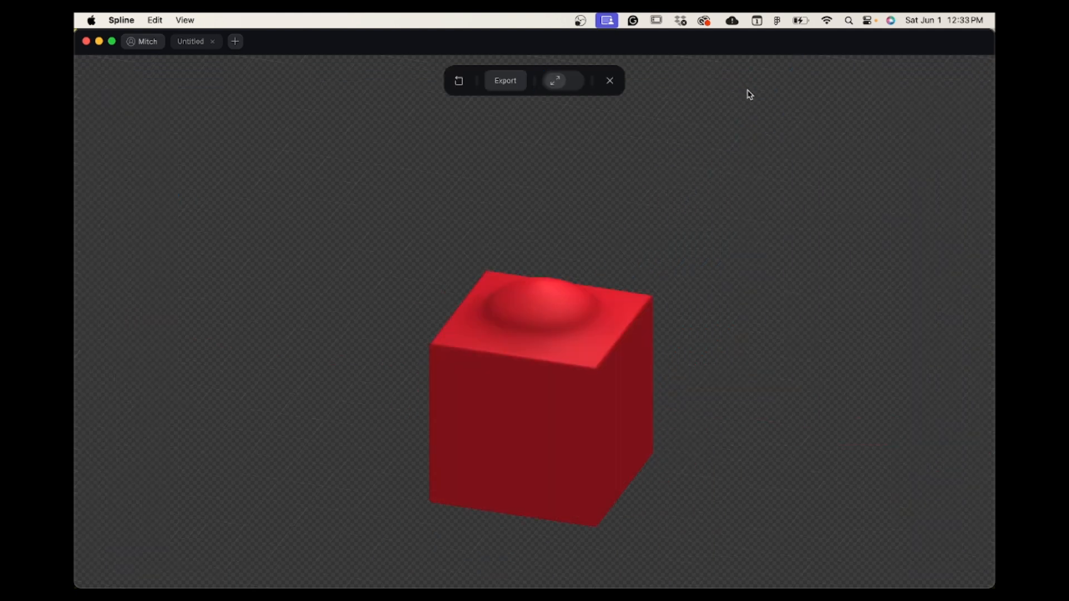
pyautogui.moveTo(562, 363)
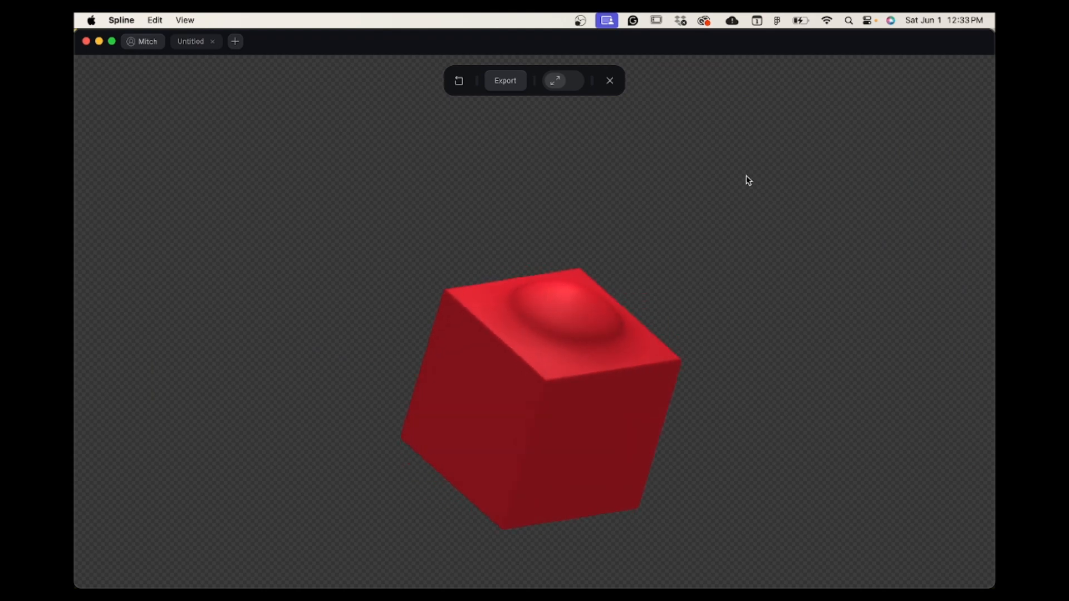
# Leave play mode and set up a video recording export in GIF format at 48 FPS.
pyautogui.click(612, 82)
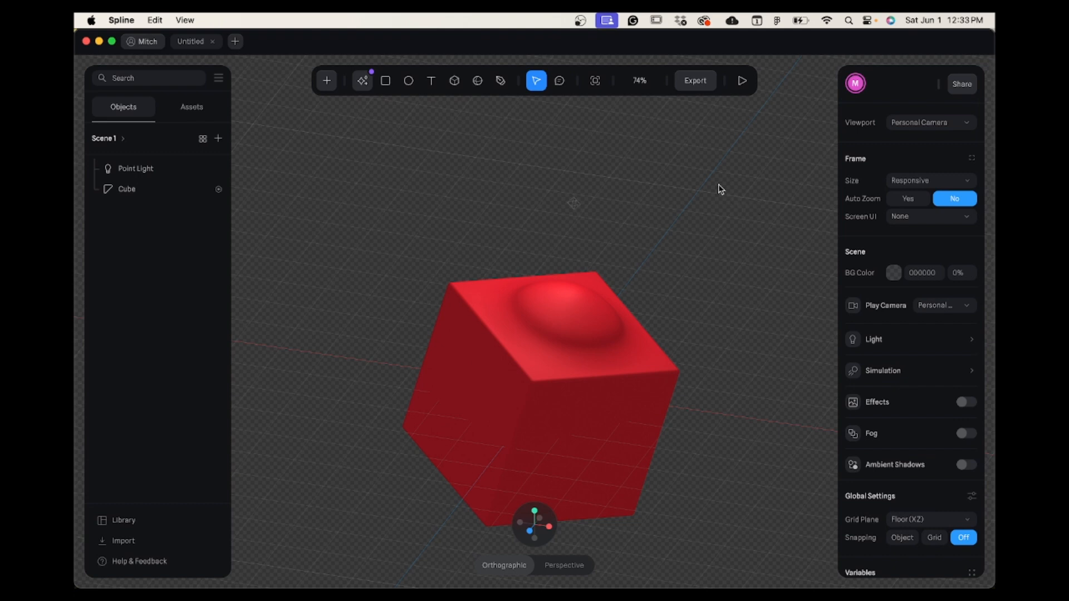
pyautogui.click(699, 85)
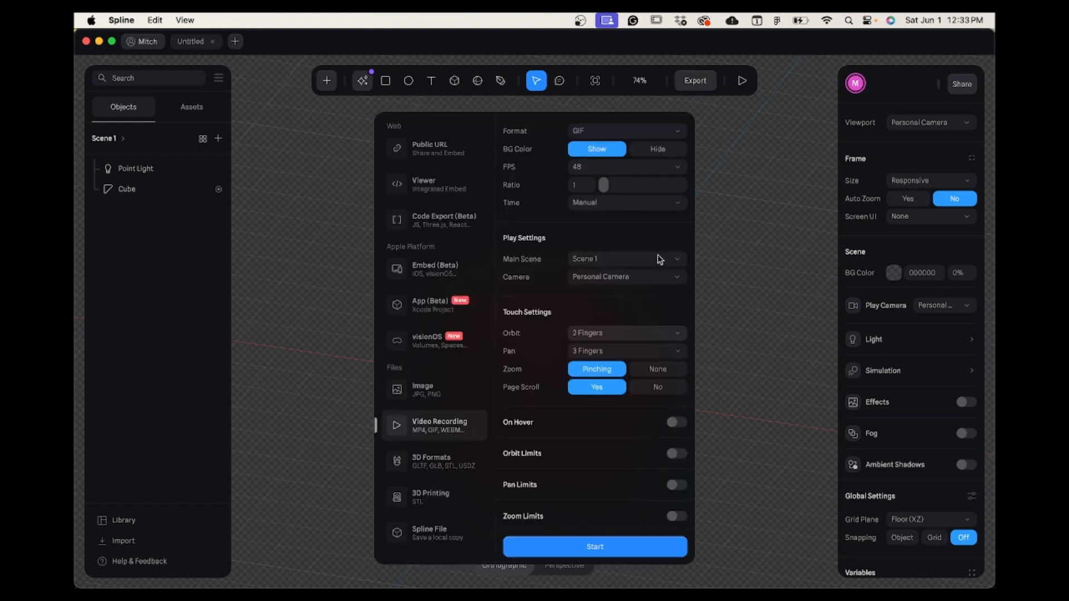
pyautogui.click(678, 132)
pyautogui.click(679, 132)
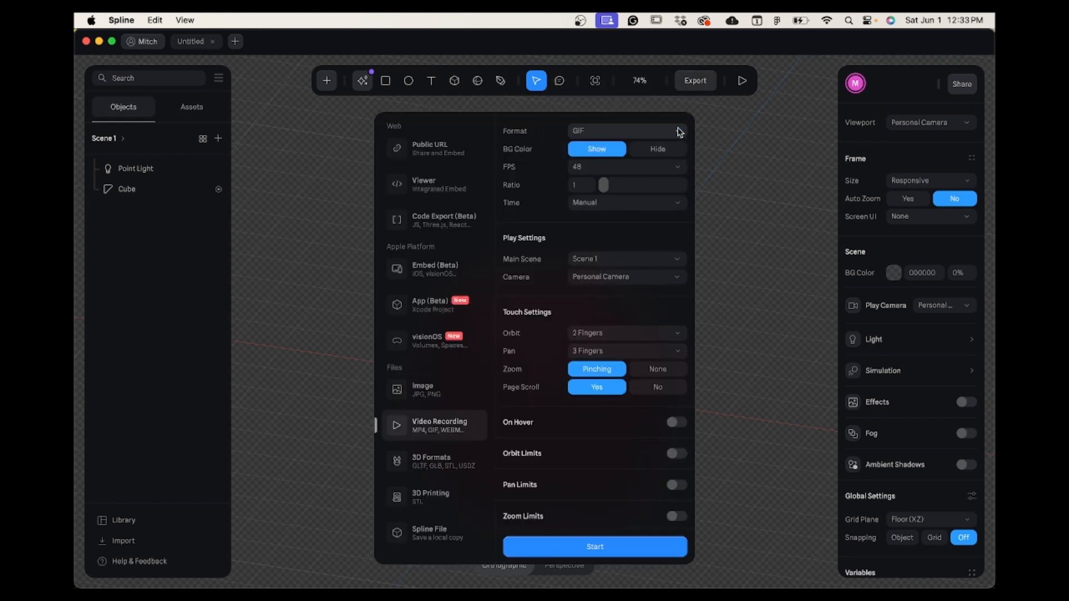
pyautogui.click(679, 167)
pyautogui.click(680, 168)
pyautogui.click(678, 167)
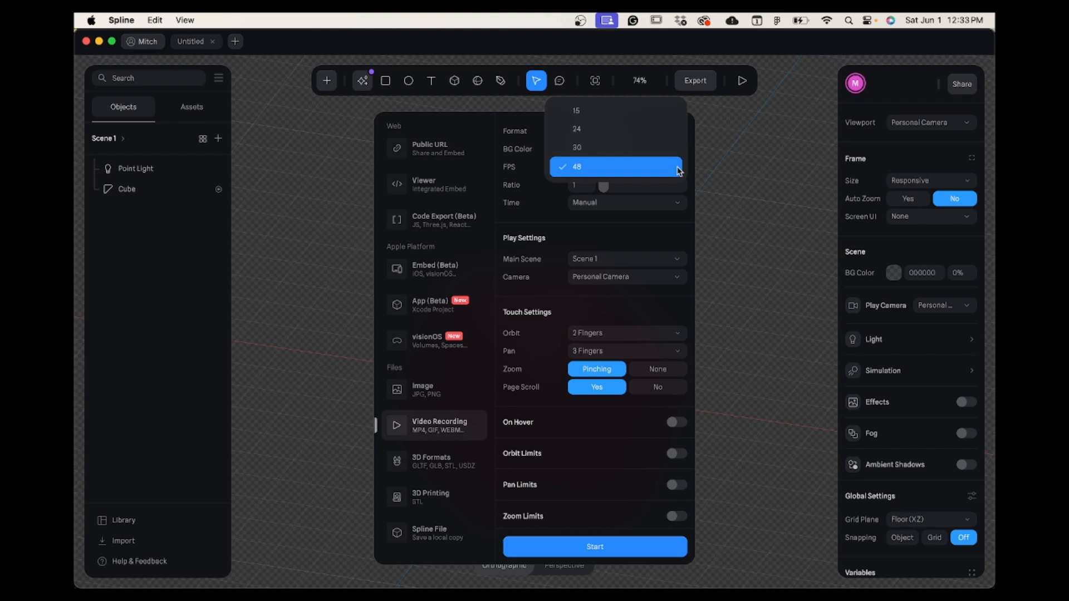
pyautogui.click(679, 168)
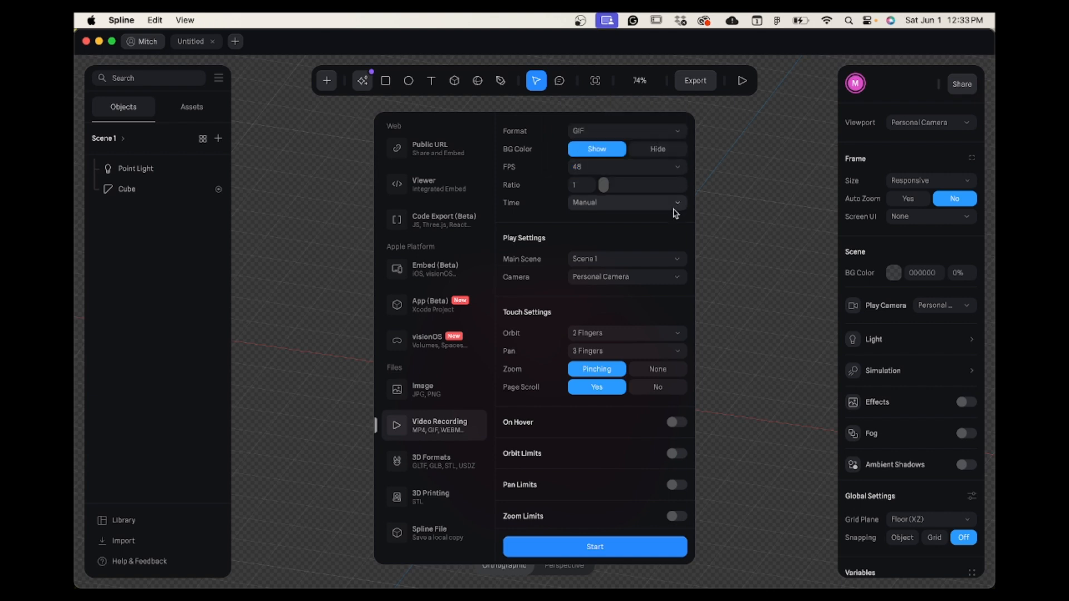
# Record the GIF while triggering the cube's hover transition, and stop the recording.
pyautogui.click(634, 553)
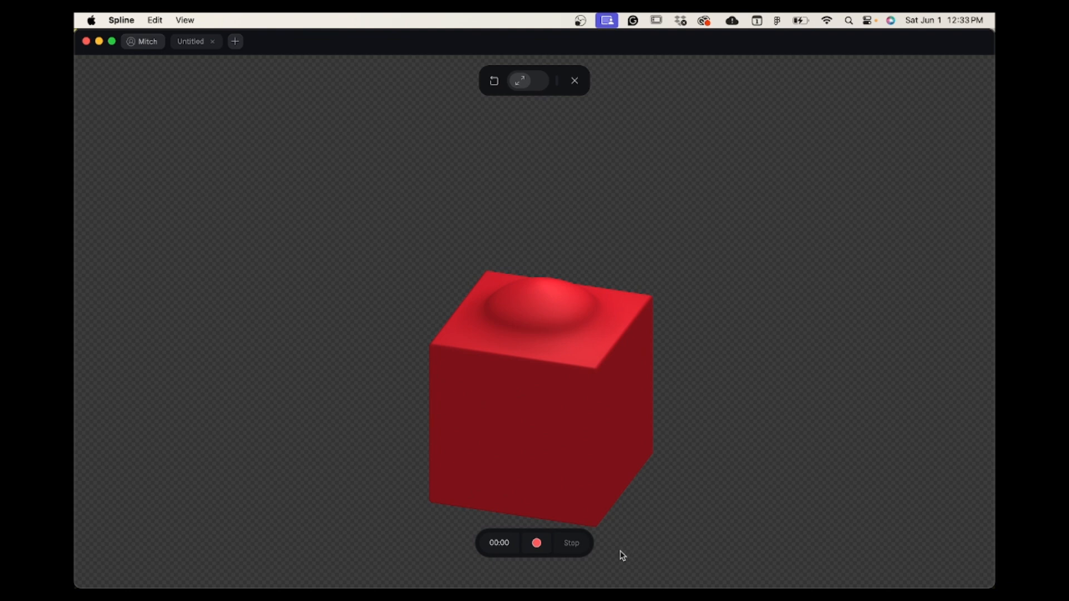
pyautogui.click(537, 546)
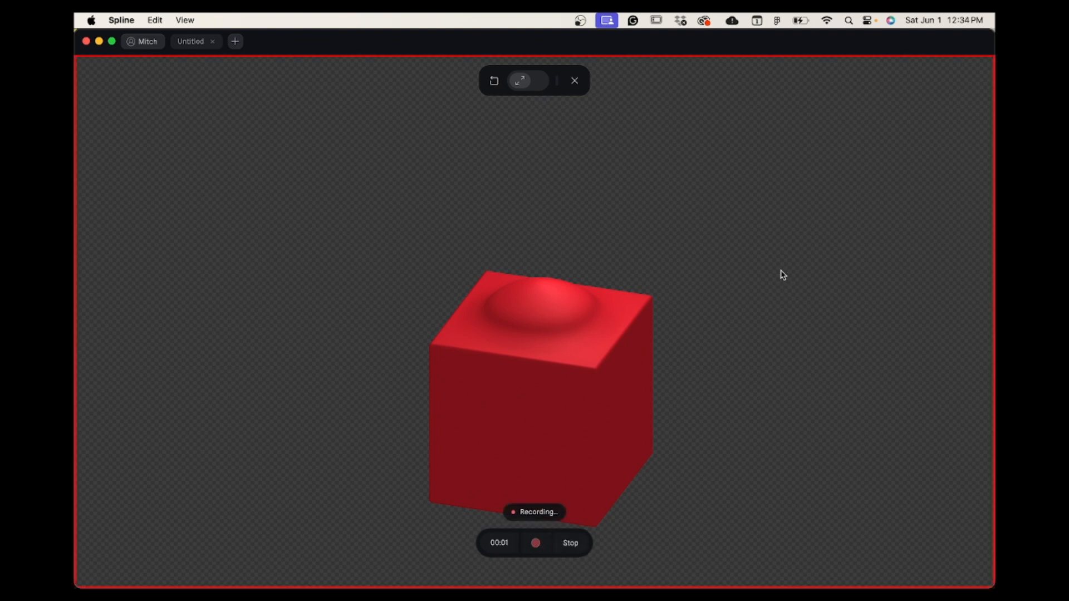
pyautogui.click(549, 363)
pyautogui.click(580, 548)
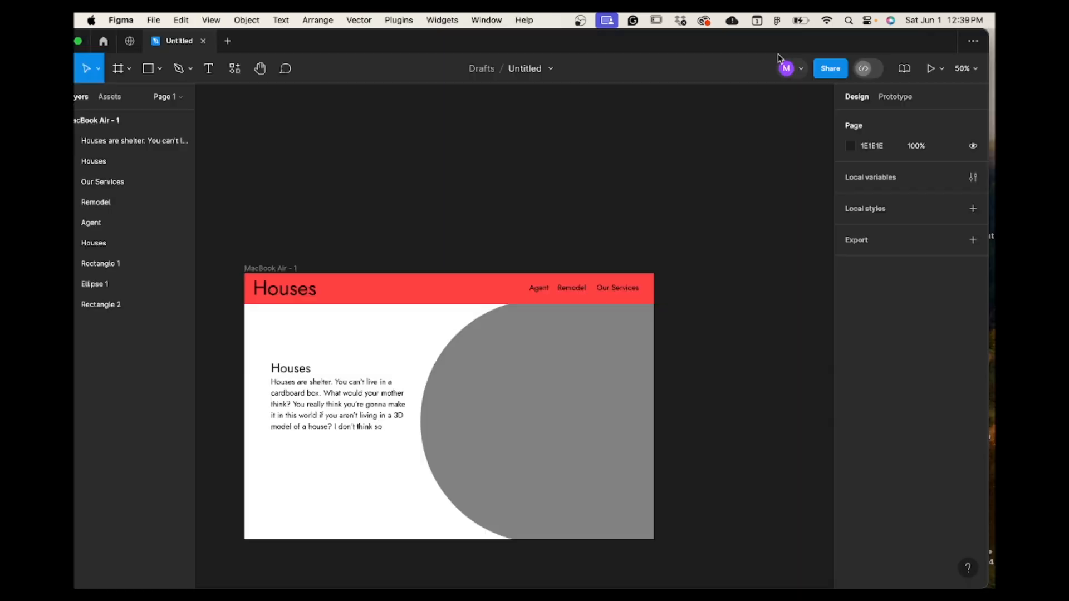
# In Figma, place red mosque.gif from the desktop over the grey circle in the MacBook Air - 1 frame.
pyautogui.moveTo(774, 44); pyautogui.dragTo(461, 39)
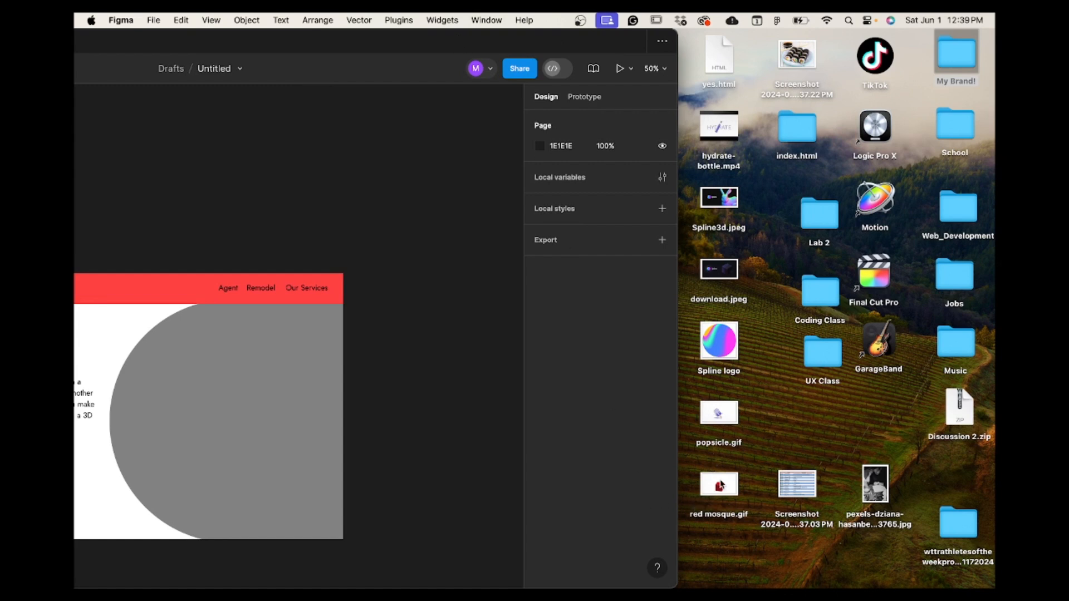
pyautogui.moveTo(720, 485); pyautogui.dragTo(254, 415)
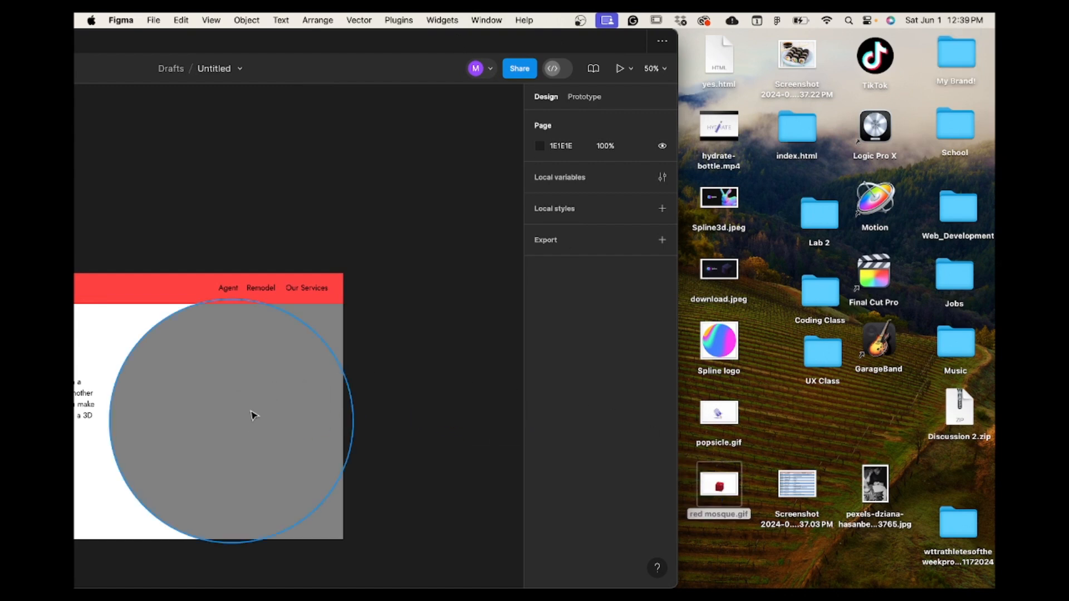
pyautogui.moveTo(398, 55); pyautogui.dragTo(695, 47)
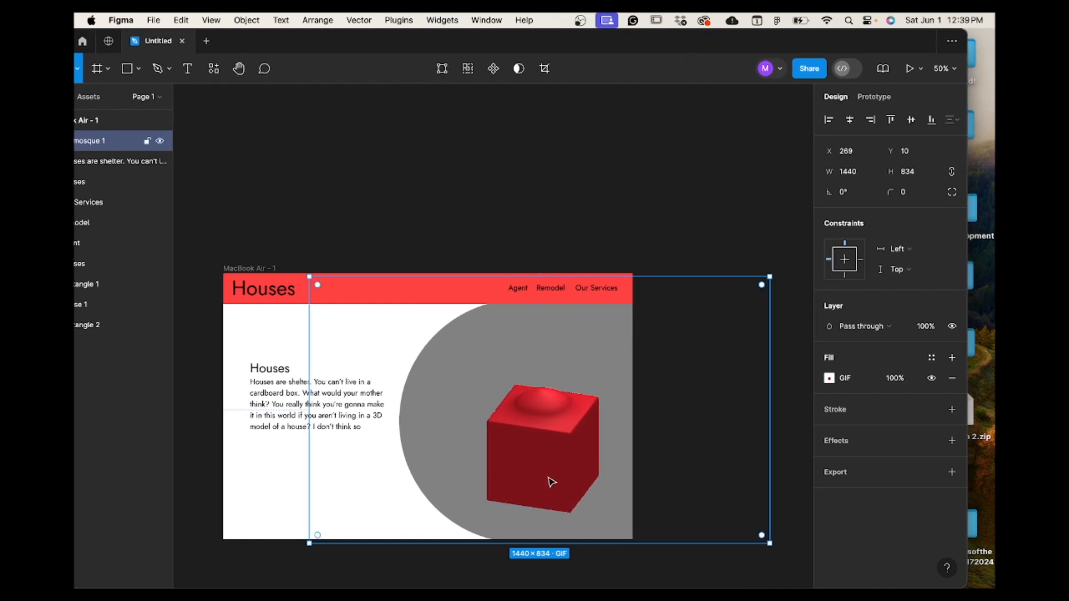
# Move the cube GIF up to about X 259, Y -96 within the grey circle and present the prototype.
pyautogui.moveTo(546, 475); pyautogui.dragTo(547, 444)
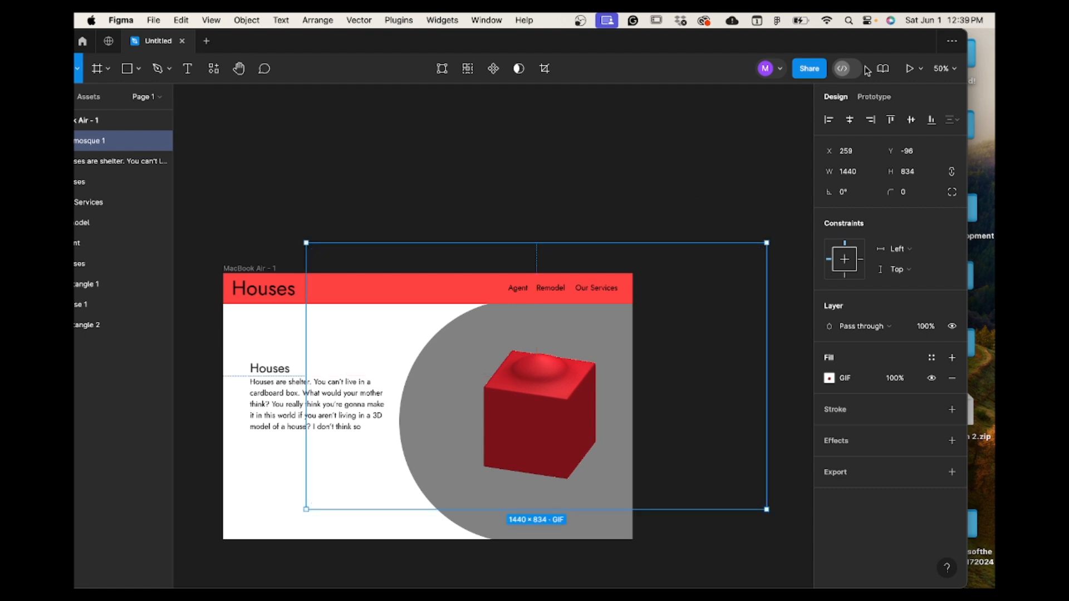
pyautogui.click(910, 69)
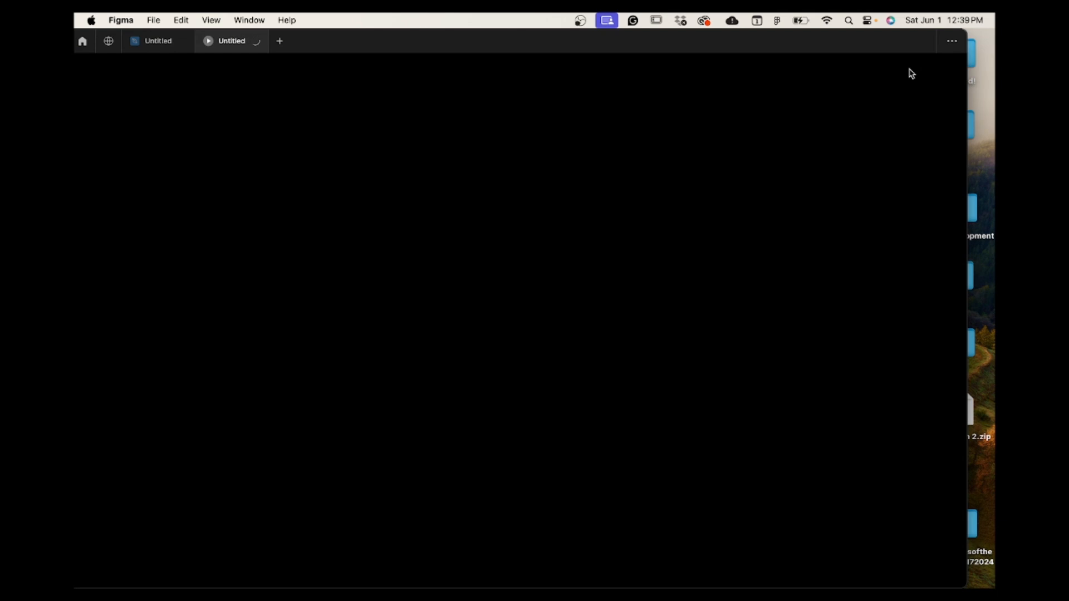